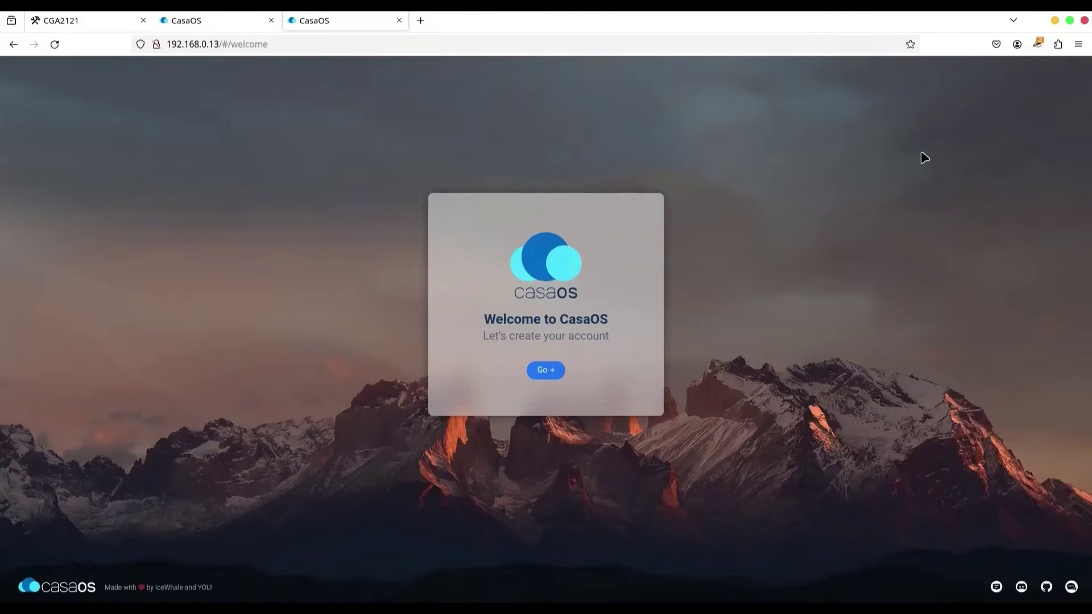
Start account setup and submit a username with a short password in both password fields.
left_click(546, 371)
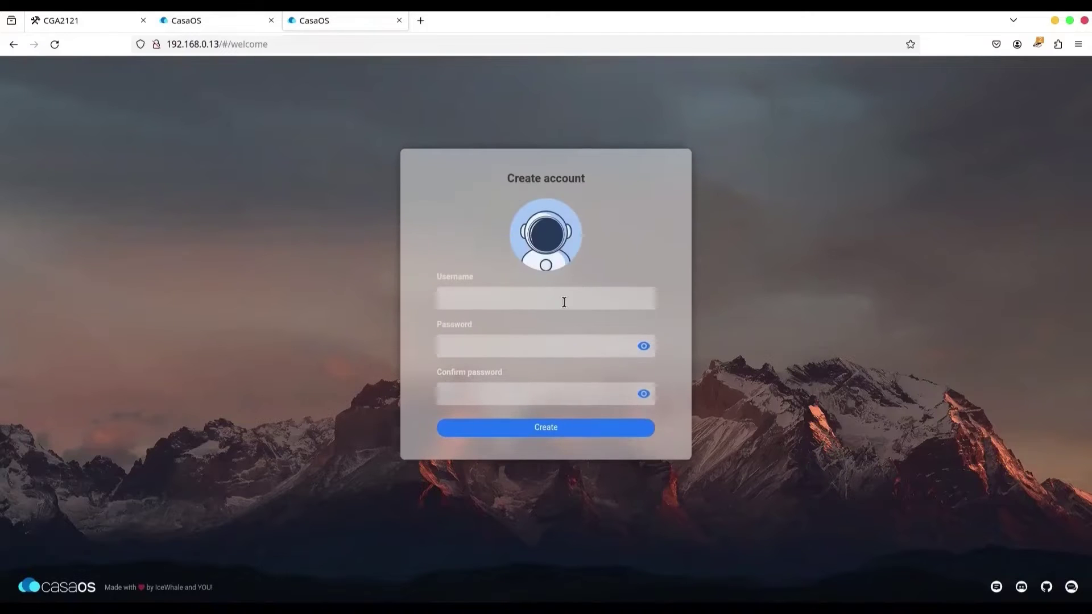
left_click(564, 302)
type("KindSpiritTechnology")
left_click(609, 341)
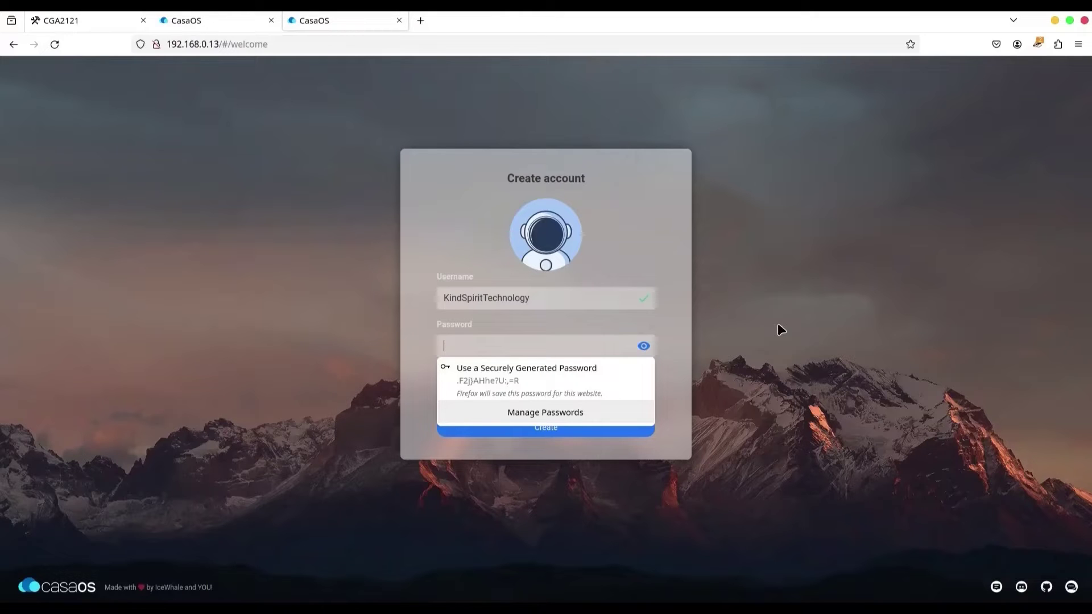
key("Tab")
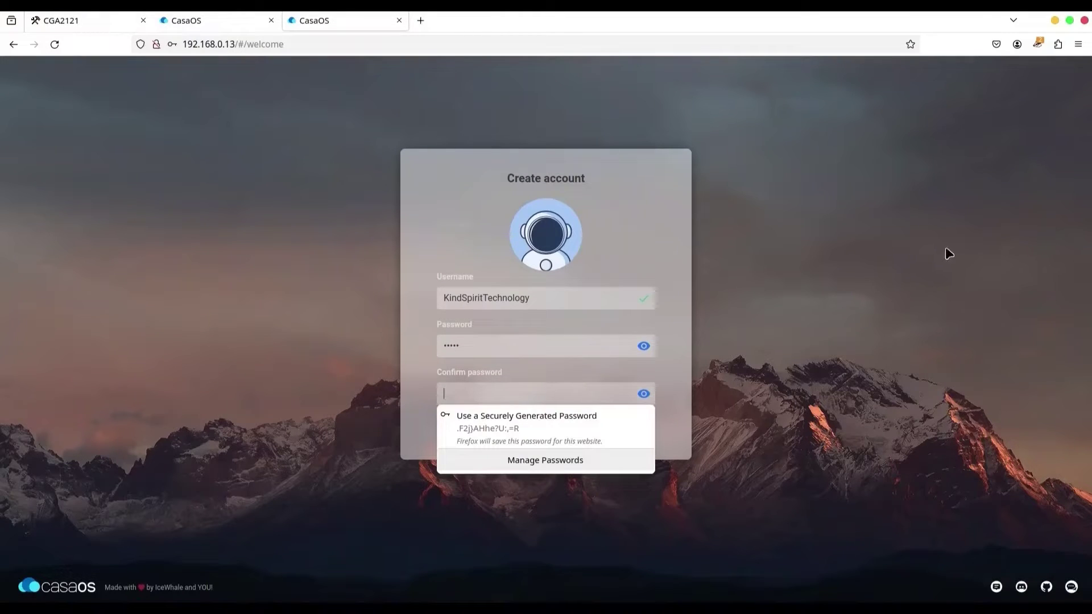
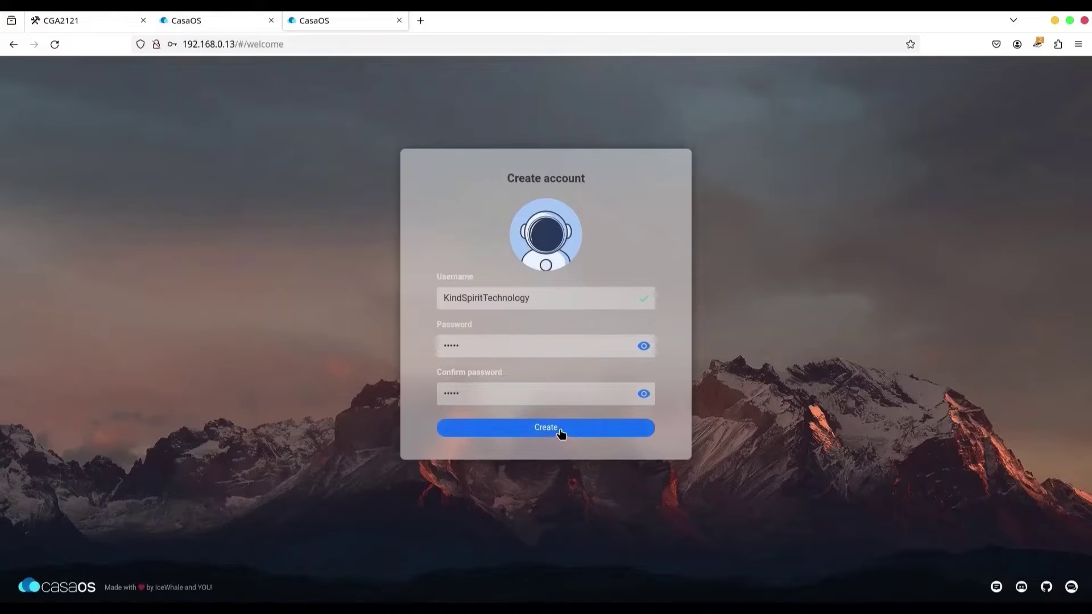
left_click(561, 434)
Replace the rejected password with a ten-character one, create the account, and decline saving it.
left_click(495, 343)
key("BackSpace")
key("BackSpace")
key("BackSpace")
key("BackSpace")
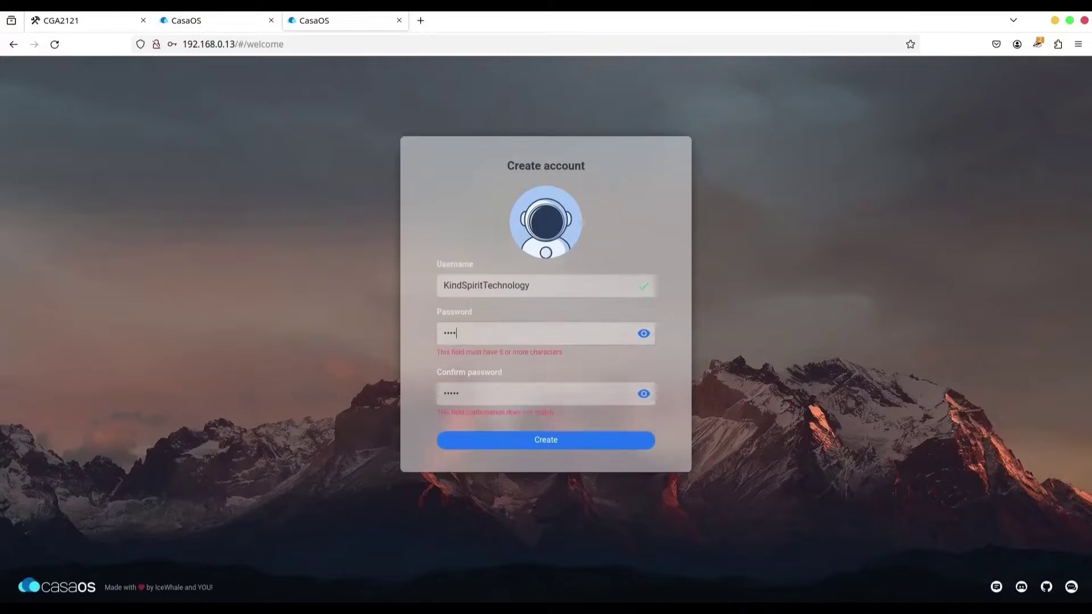
left_click(512, 387)
key("BackSpace")
key("BackSpace")
key("BackSpace")
key("BackSpace")
key("BackSpace")
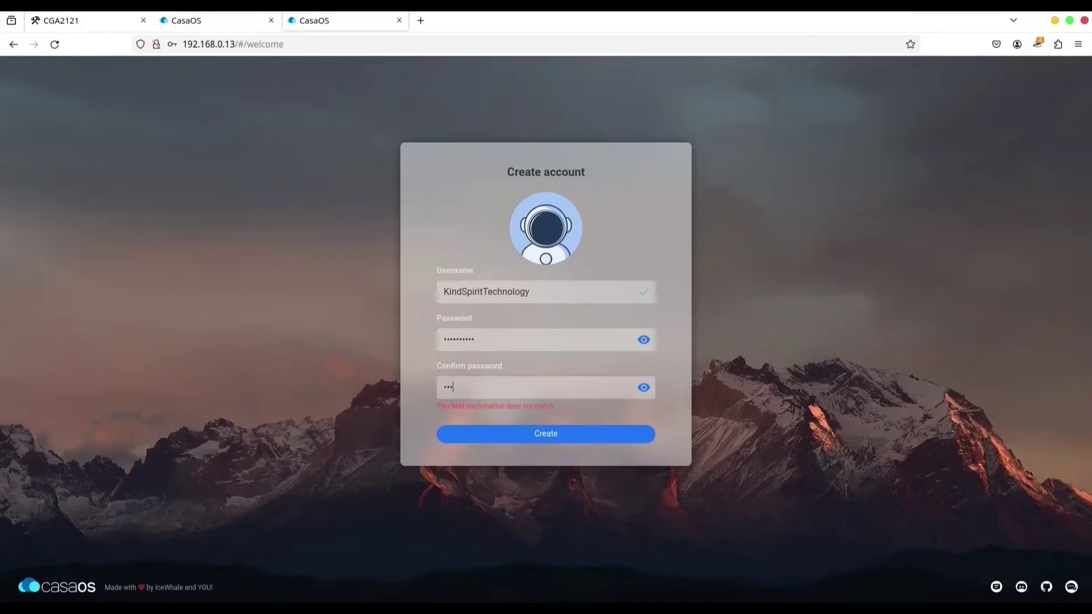
left_click(531, 431)
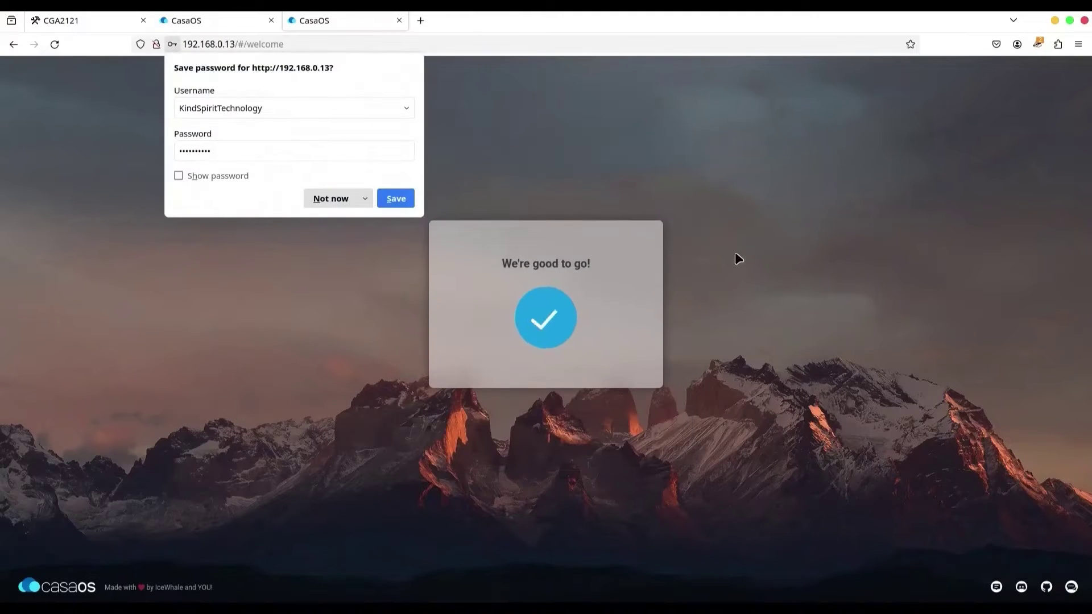
left_click(398, 200)
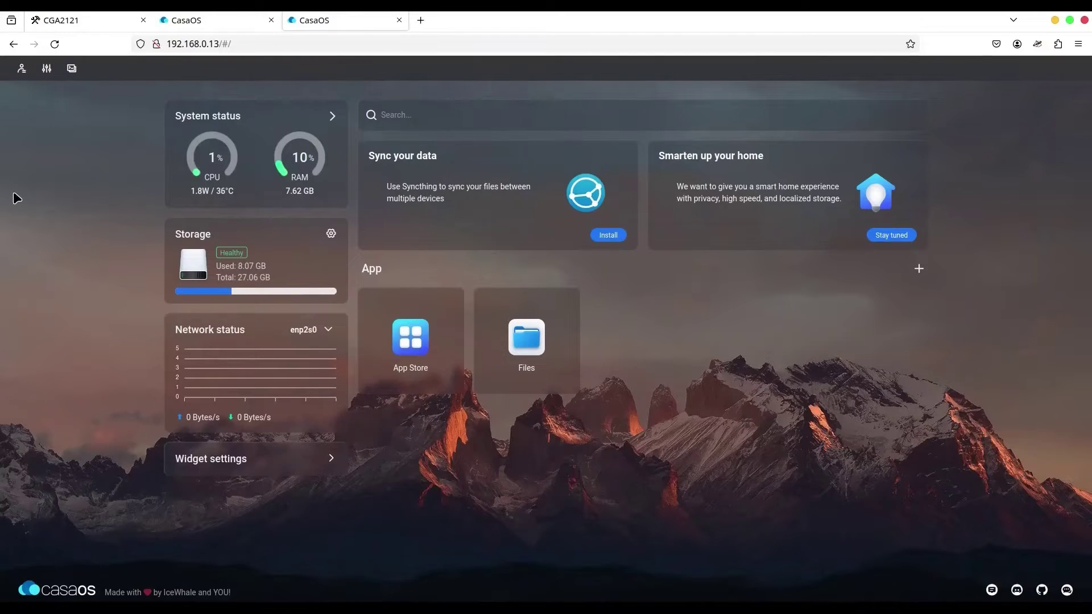
Open Terminal and Logs and try connecting with the autofilled login on port 22.
left_click(72, 70)
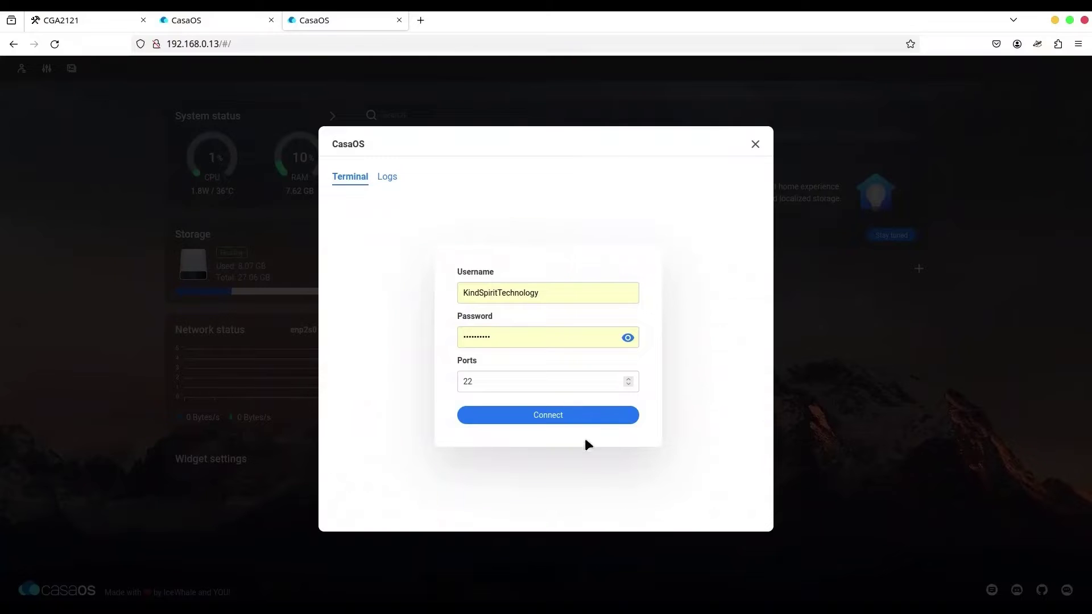
left_click(581, 420)
Connect to the web terminal as casaos, then open a local desktop terminal.
left_click(612, 290)
key("BackSpace")
key("BackSpace")
key("BackSpace")
key("BackSpace")
key("BackSpace")
key("BackSpace")
key("BackSpace")
key("BackSpace")
key("BackSpace")
key("BackSpace")
key("BackSpace")
key("BackSpace")
key("BackSpace")
key("BackSpace")
key("BackSpace")
key("BackSpace")
key("BackSpace")
key("BackSpace")
key("BackSpace")
key("BackSpace")
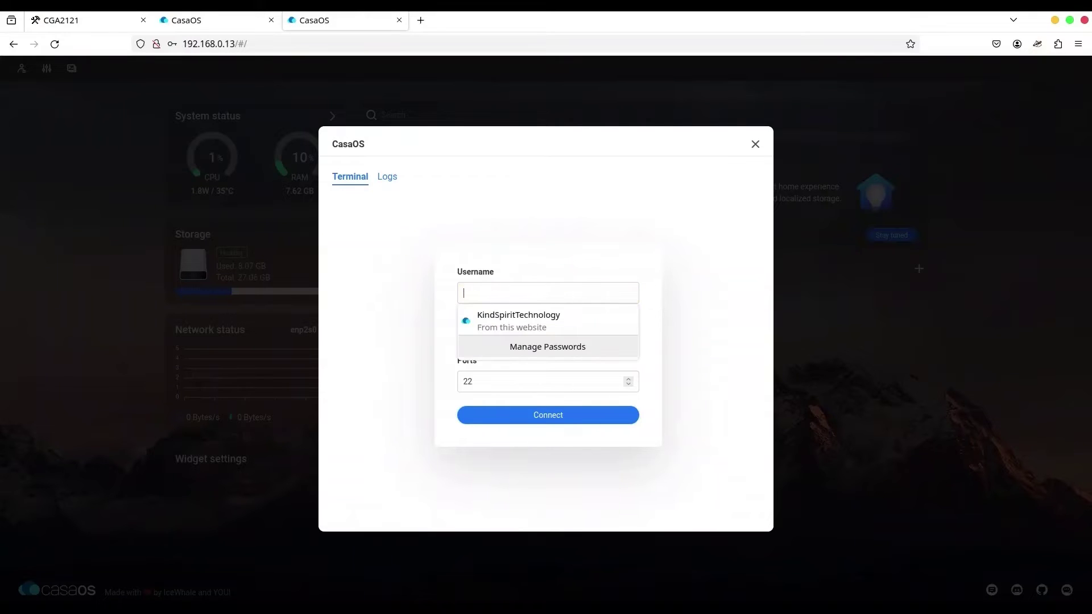
key("Tab")
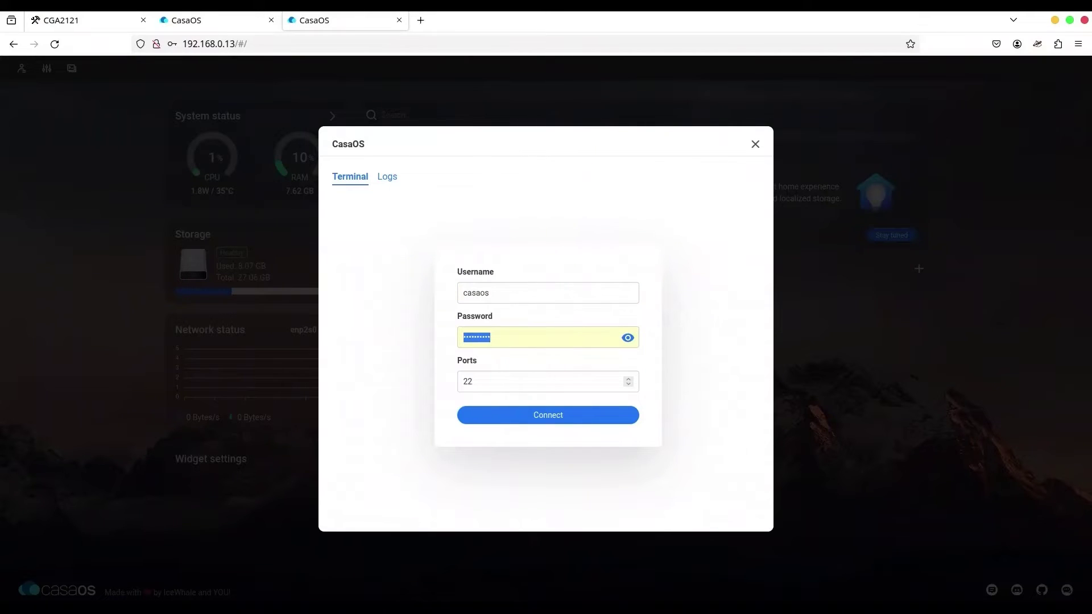
key("Return")
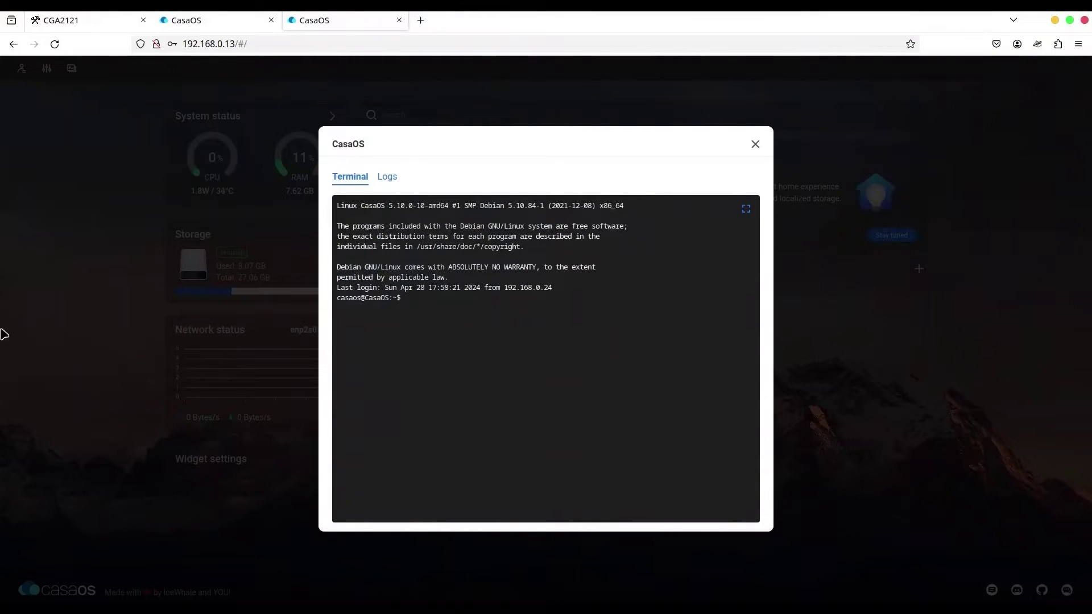
mouse_move(2, 335)
left_click(12, 289)
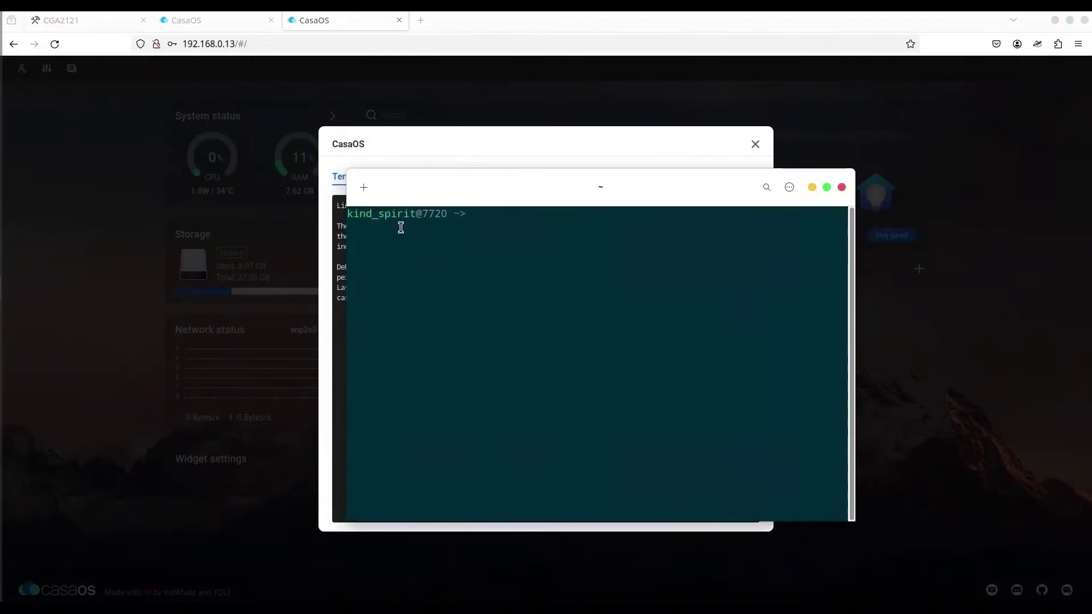
left_click_drag(495, 187, 573, 206)
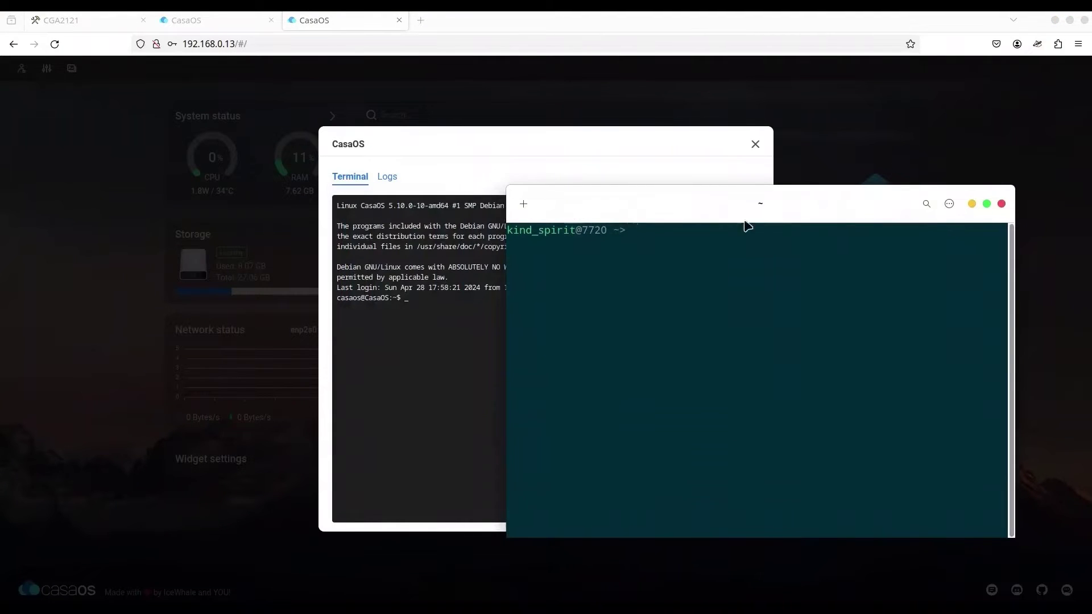
left_click_drag(728, 198, 748, 211)
type("ssh ")
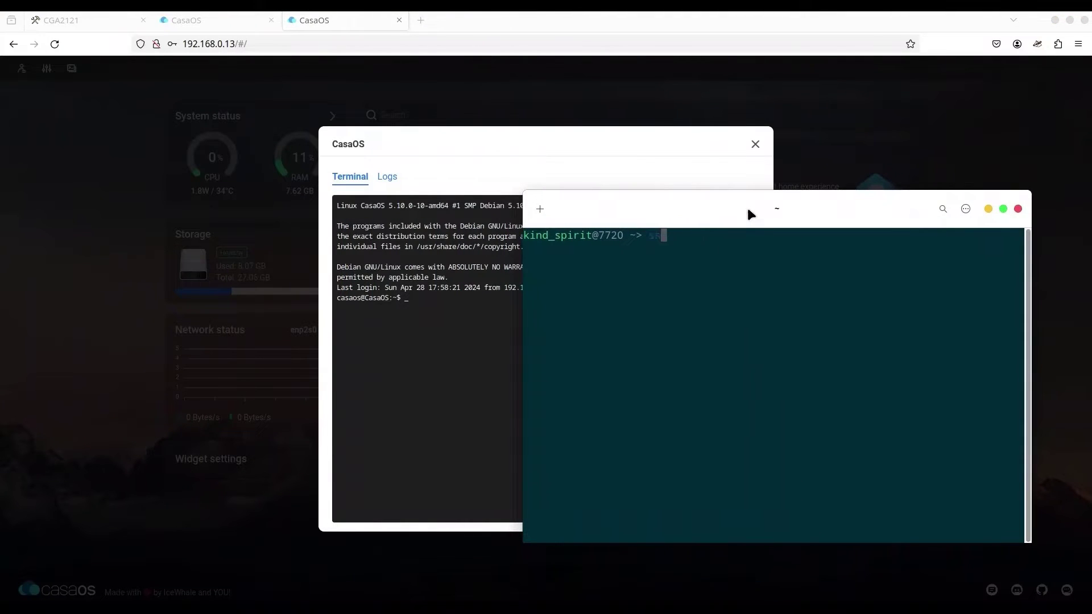
type("casaos@192.168.0.13")
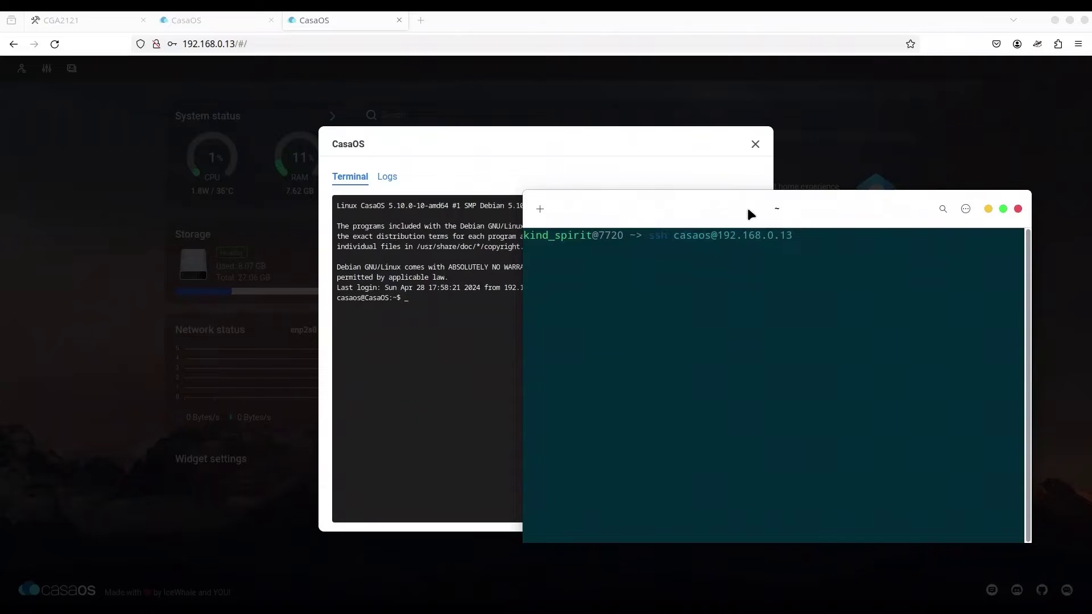
key("Return")
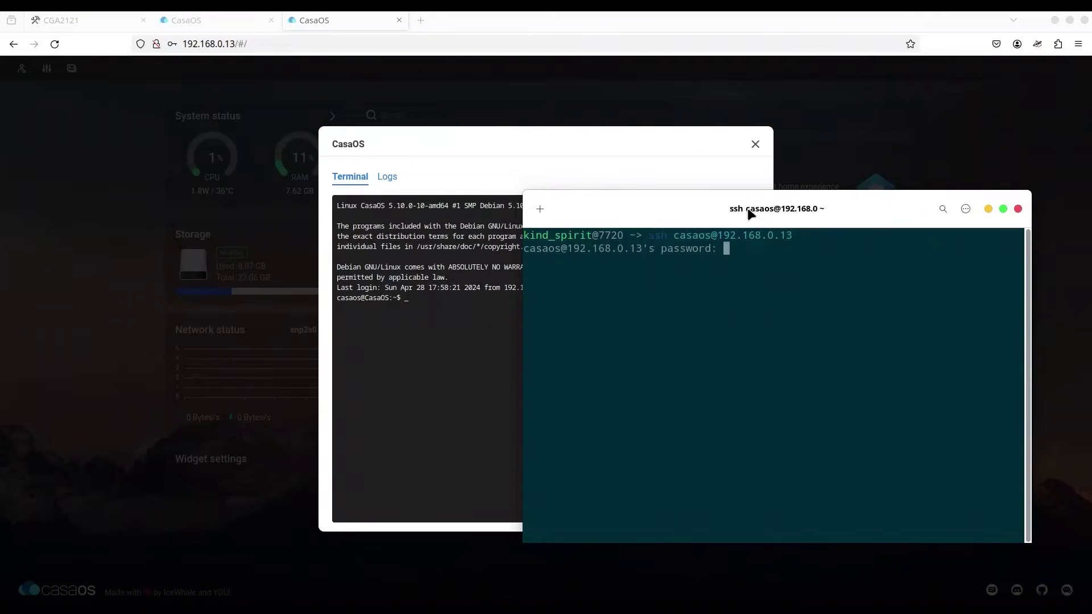
key("Return")
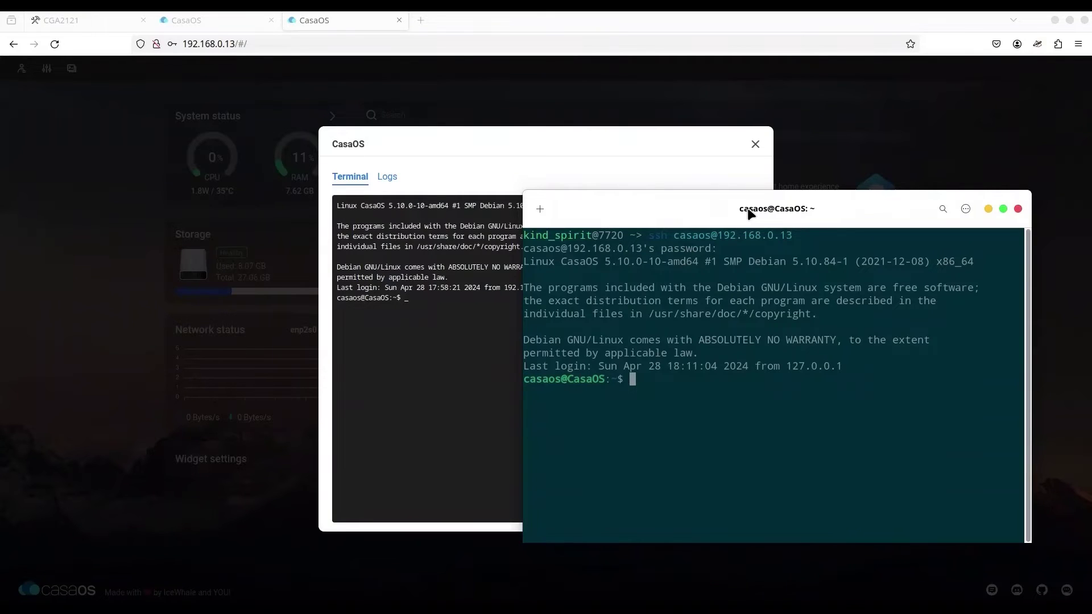
Exit the SSH session and minimize the local terminal window.
type("exiit")
key("BackSpace")
key("BackSpace")
type("t")
key("Return")
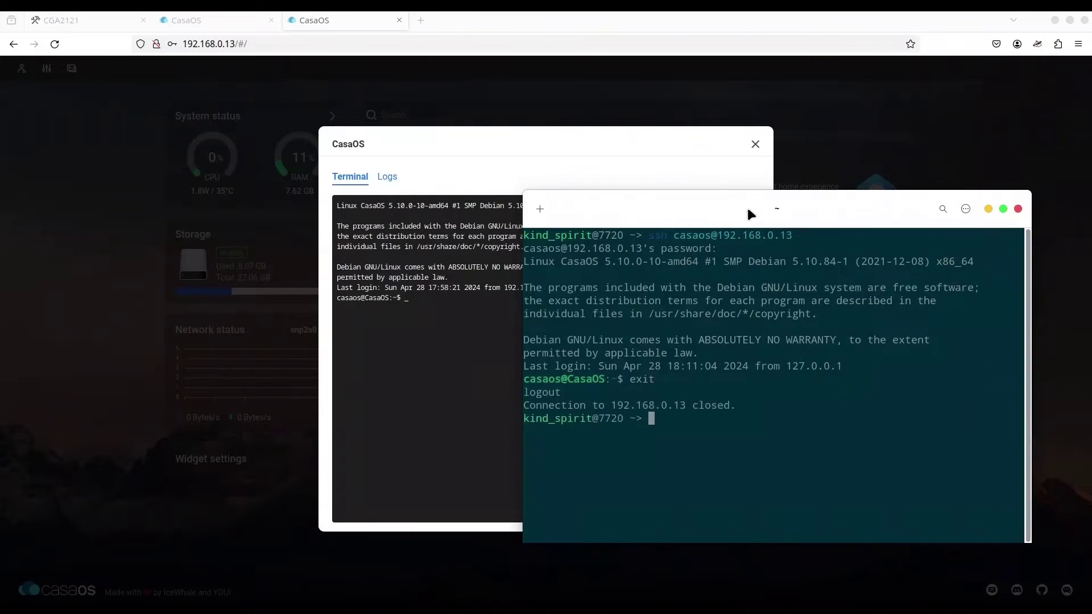
left_click(989, 209)
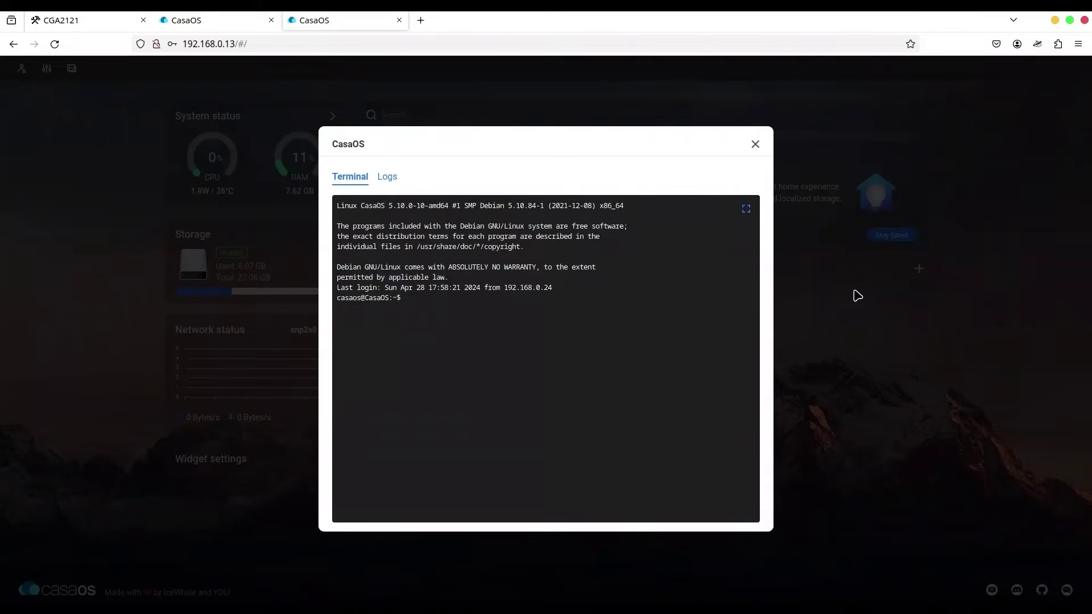
Run sudo passwd casaos in the web terminal and answer the password prompts.
type("sudo passwd casaos")
key("Return")
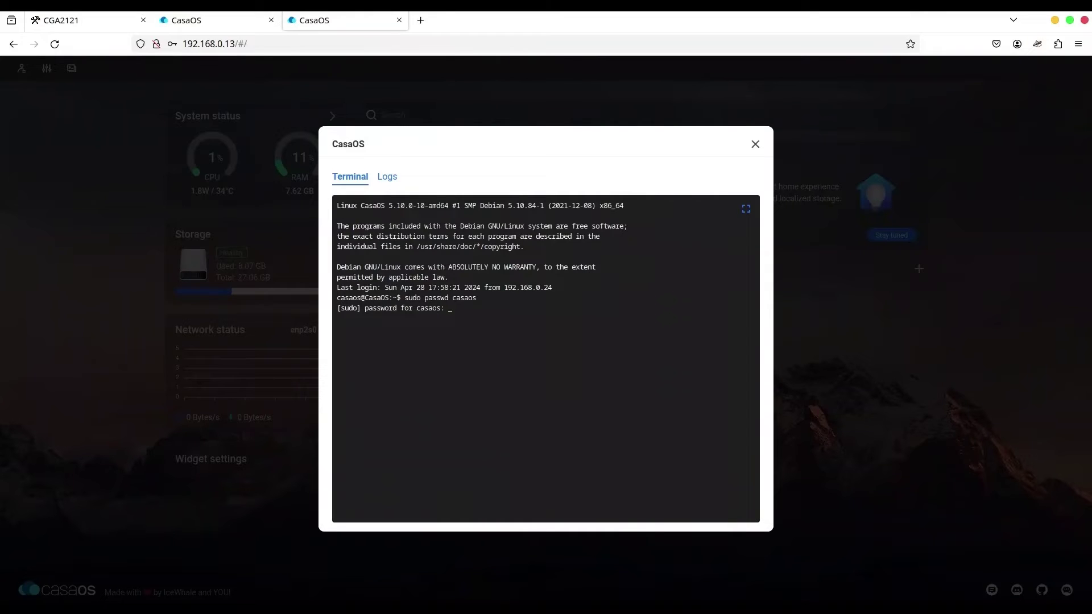
key("Return")
key("Return")
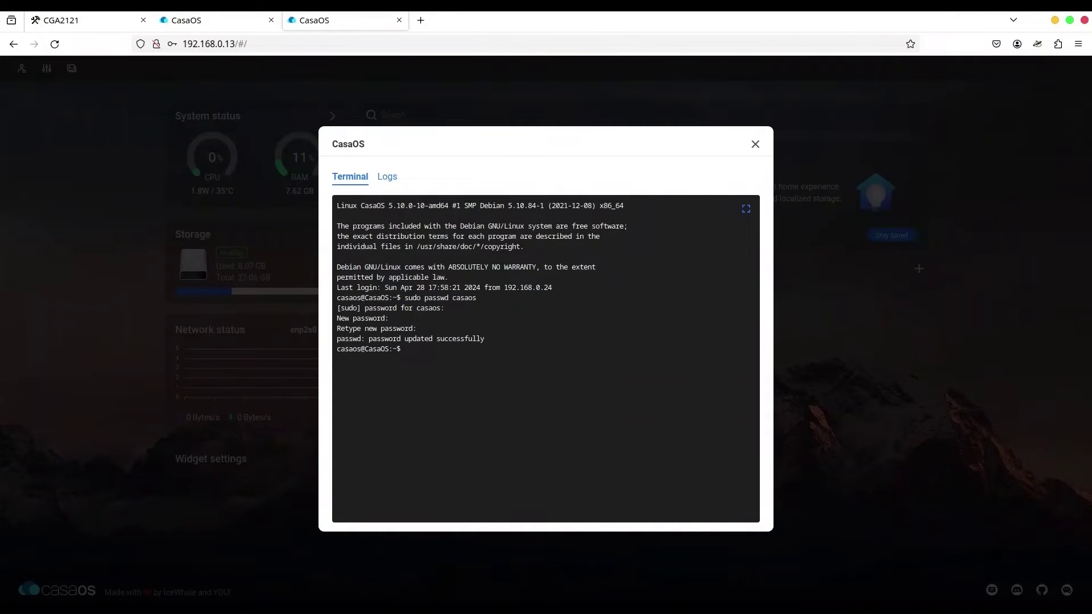
type("exit")
Exit the web terminal session and retry connecting with the revealed old password.
key("Return")
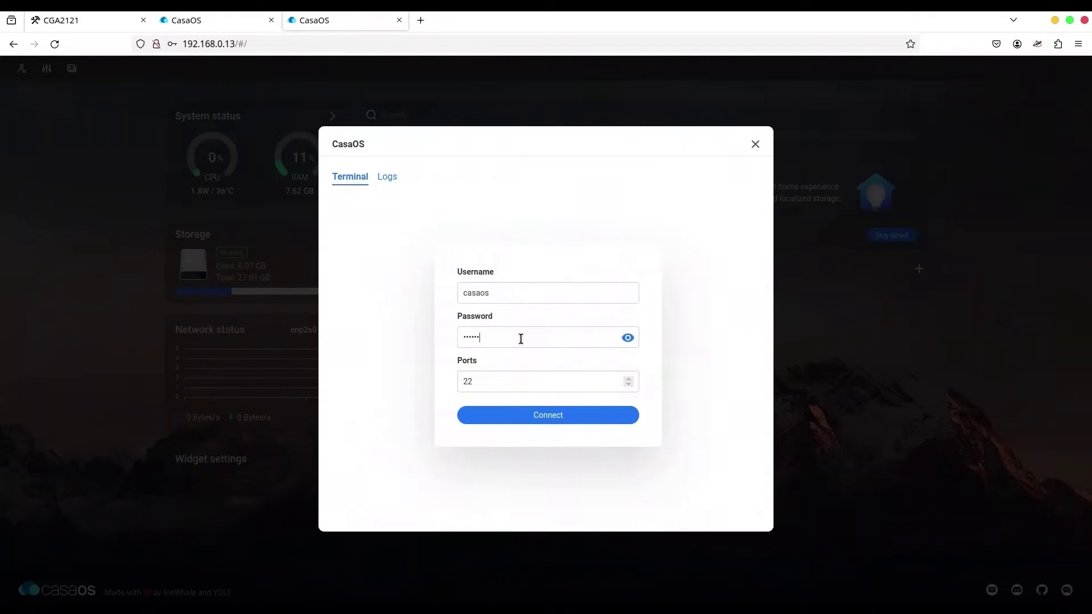
left_click(628, 338)
left_click(556, 416)
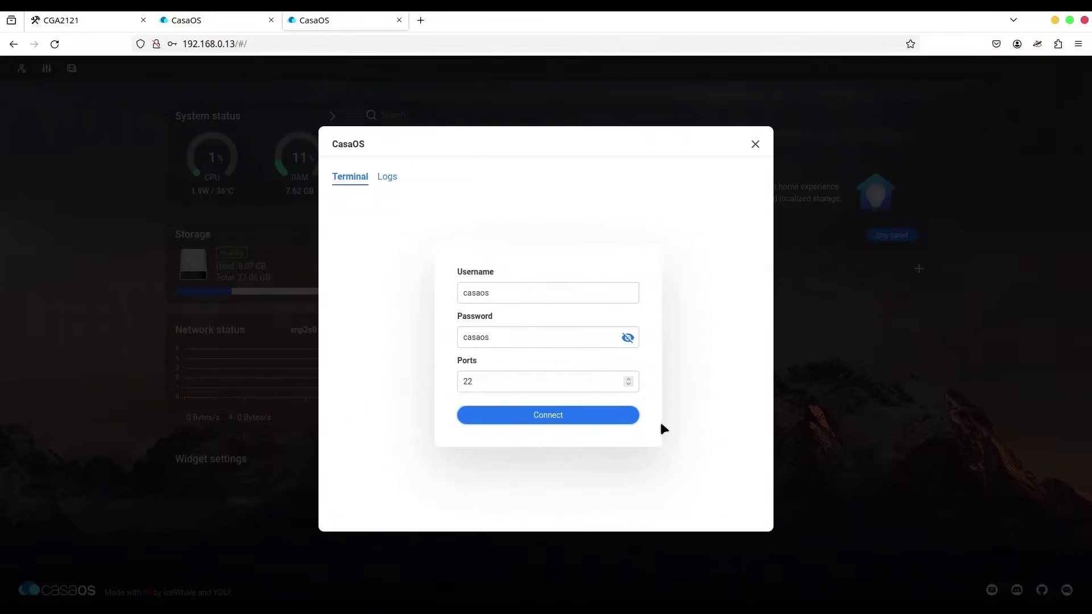
Replace the login password with the newly set one and reconnect as casaos.
left_click(517, 340)
key("BackSpace")
key("BackSpace")
key("BackSpace")
key("BackSpace")
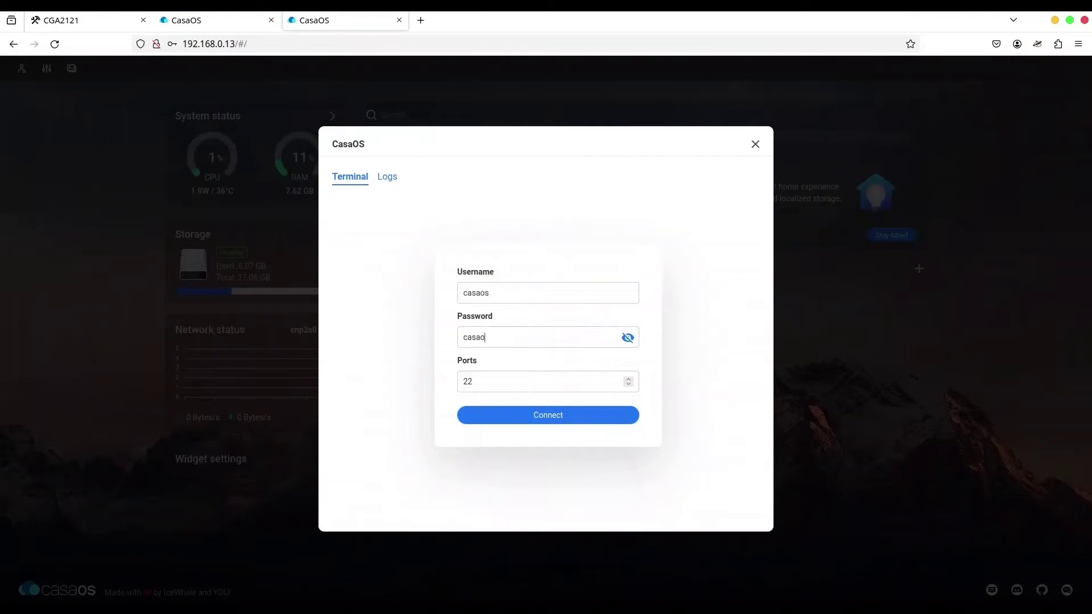
key("BackSpace")
key("BackSpace")
left_click(563, 419)
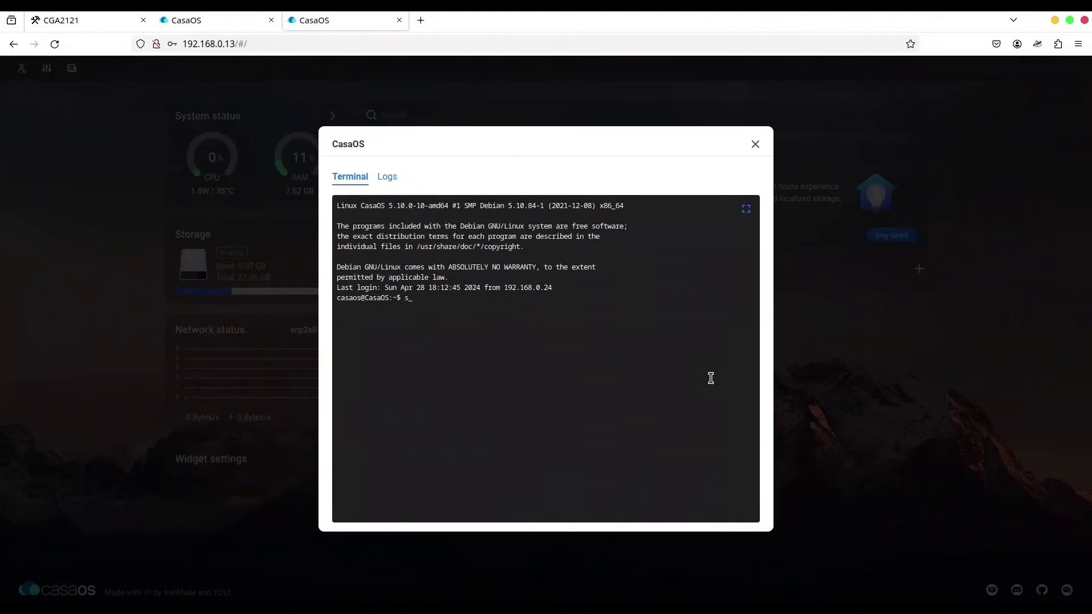
Run sudo passwd casaos again, enter the new password twice, and exit.
type("udo passwd casaos")
key("Return")
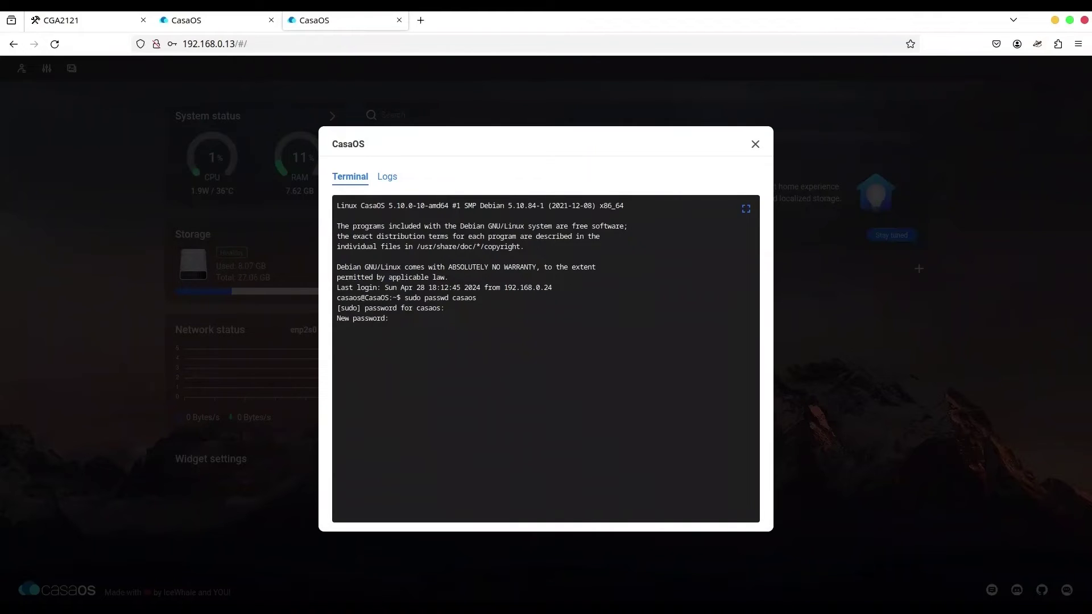
key("Return")
key("Return")
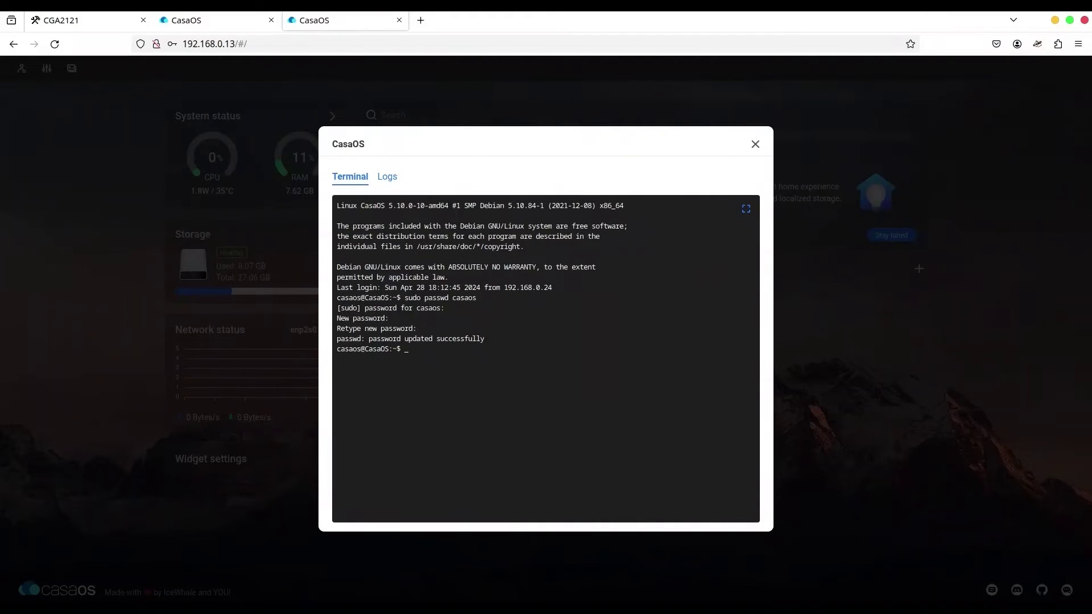
type("exit")
key("Return")
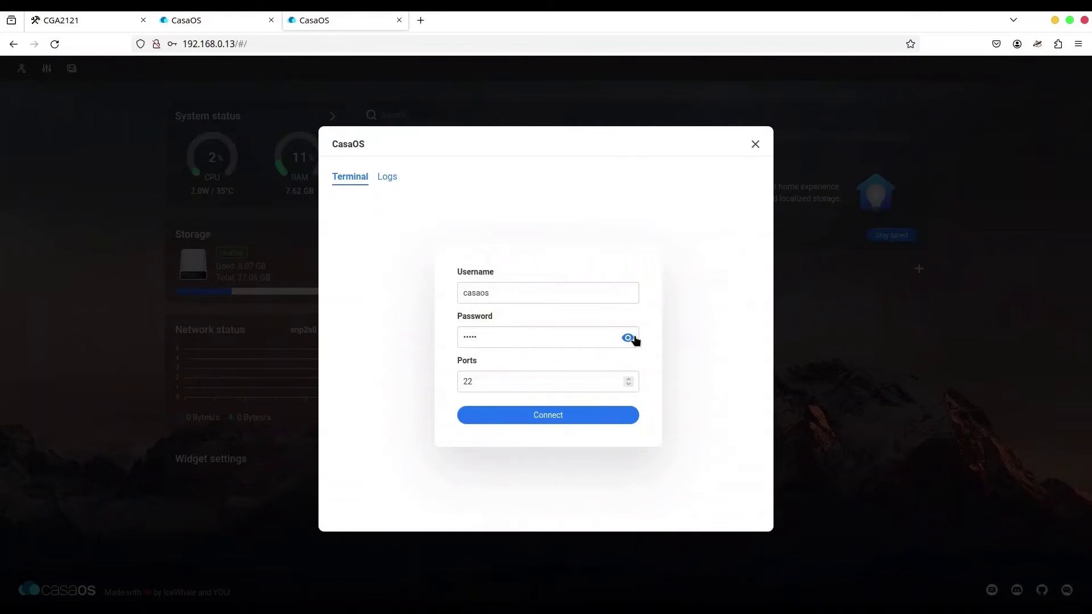
Replace the revealed login password with the new one and reconnect as casaos.
left_click(628, 338)
key("BackSpace")
key("BackSpace")
key("BackSpace")
key("BackSpace")
key("BackSpace")
left_click(526, 414)
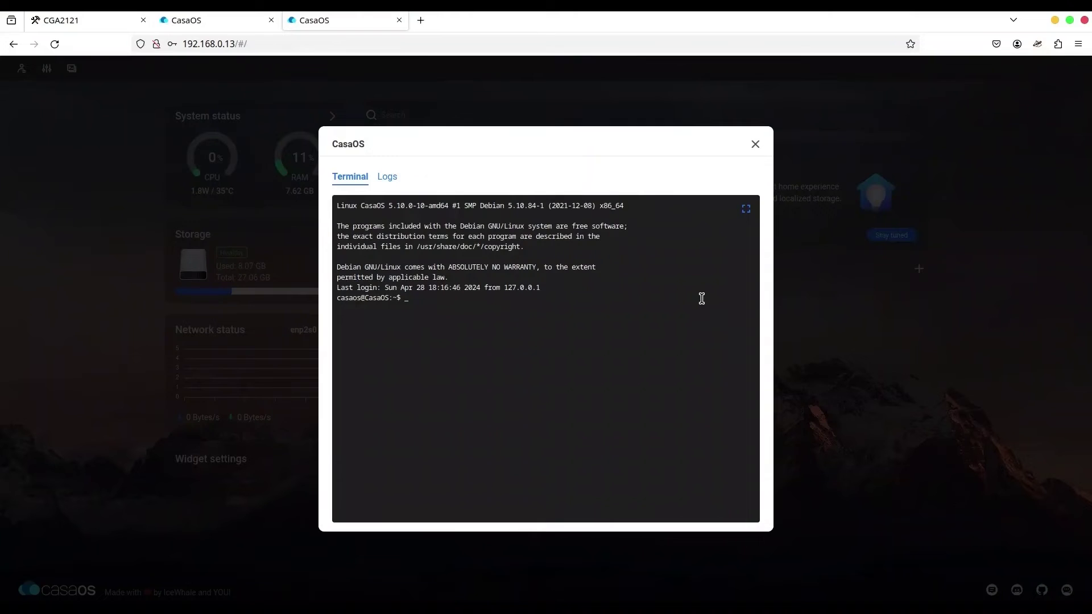
type("sudo useradd KST")
Create user KST with sudo useradd and add it to the sudo group.
key("Return")
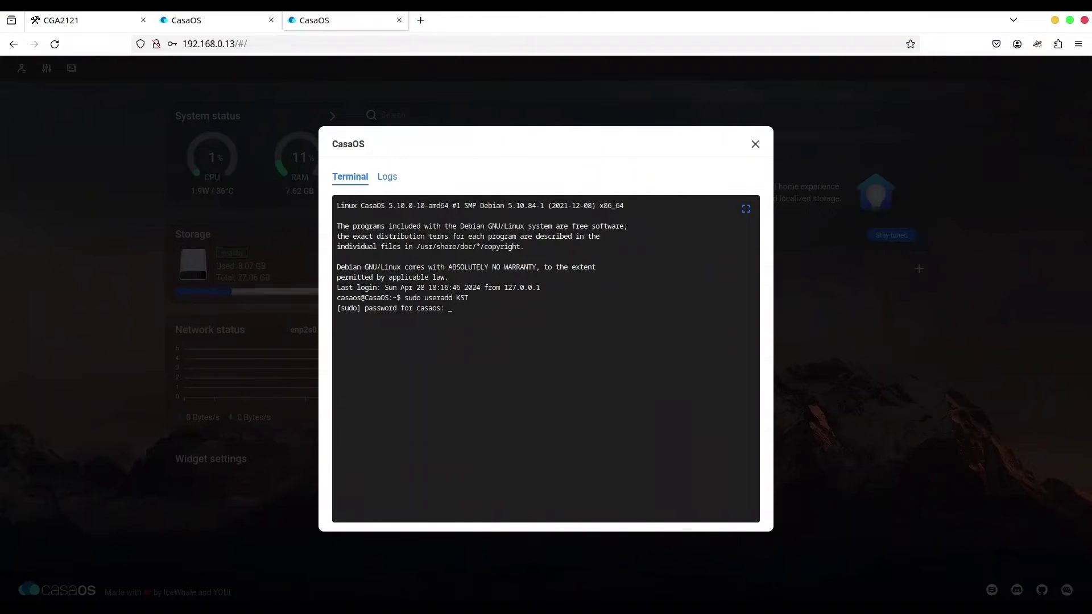
key("Return")
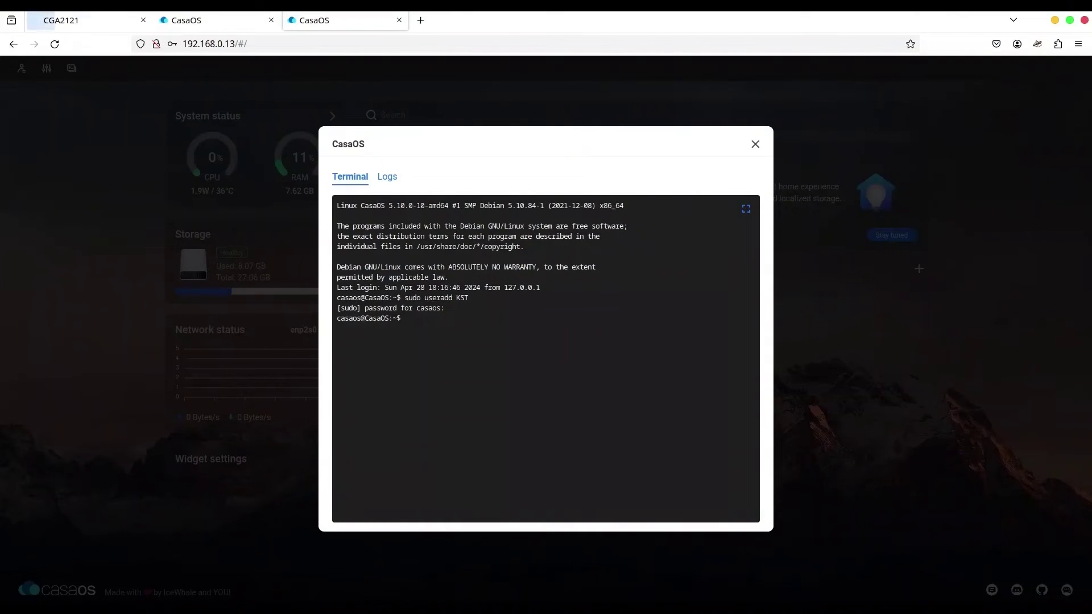
type("sudo adduser")
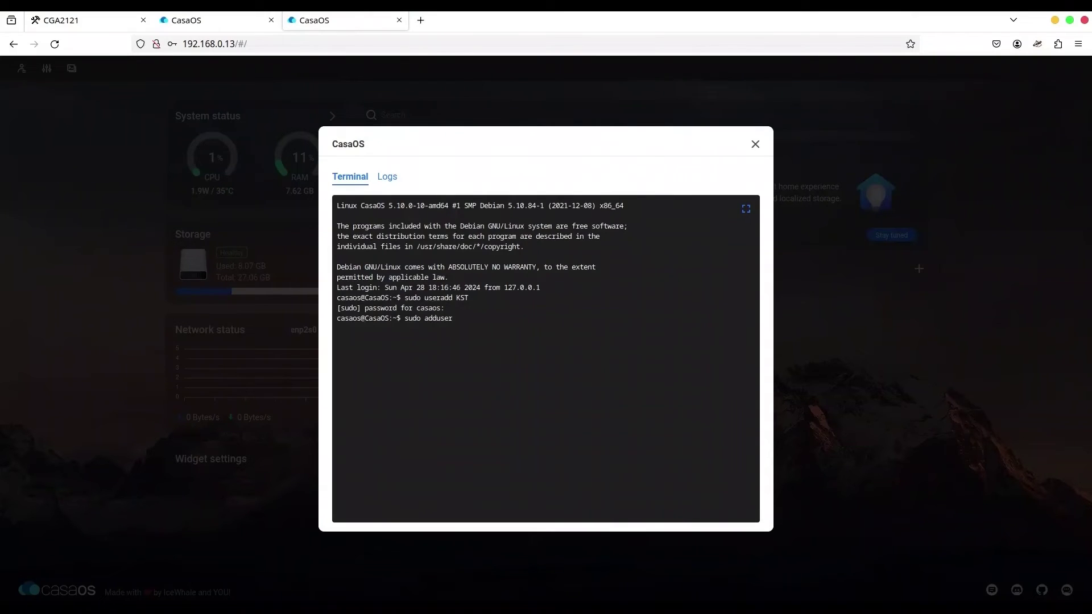
type(" KST sudo")
key("Return")
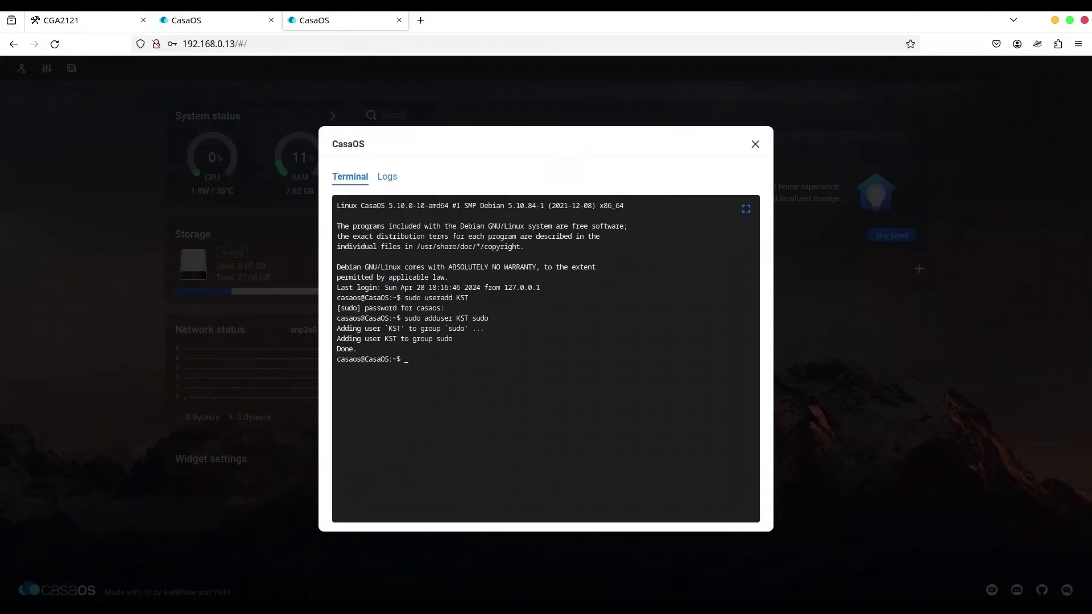
Set a password for KST with sudo passwd KST, entered twice.
type("sudo passwd KST")
key("Return")
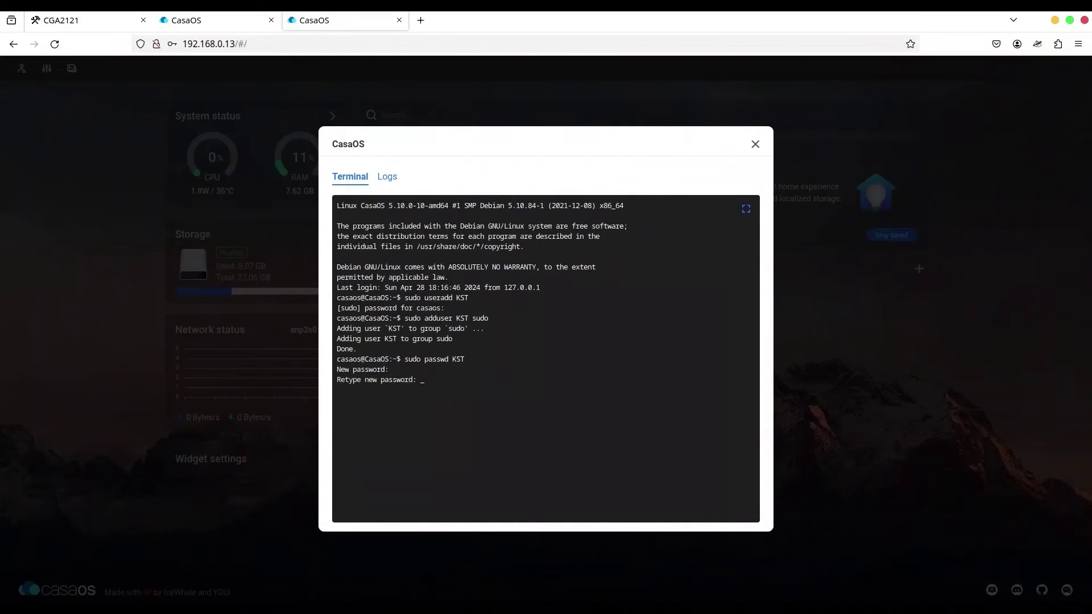
key("Return")
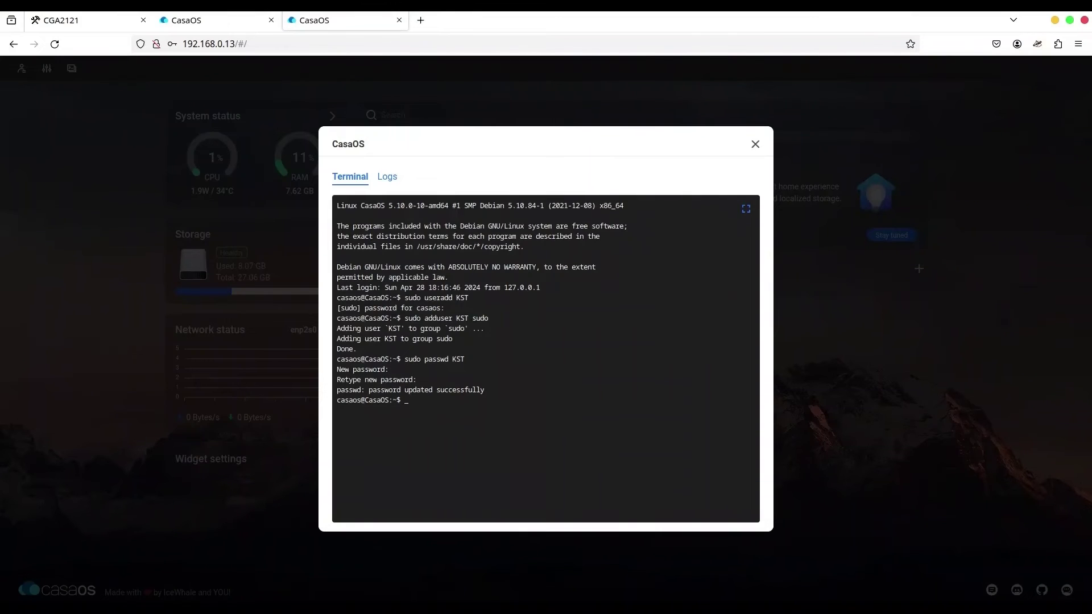
type("su KST")
Switch to user KST with su and confirm it with whoami.
key("Return")
type("whoiam")
key("Return")
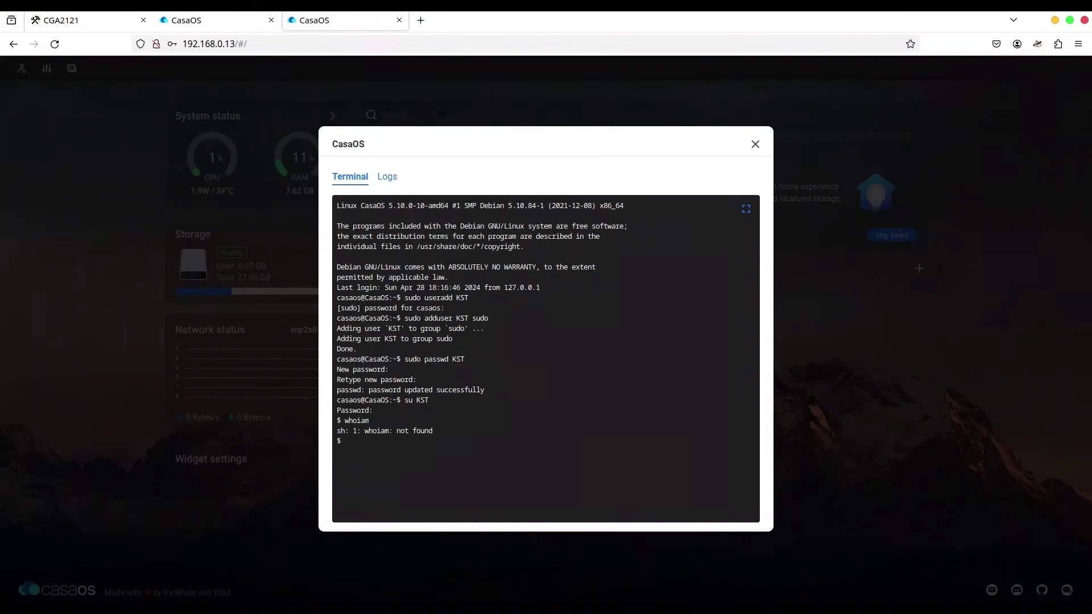
key("Up")
key("BackSpace")
key("BackSpace")
key("BackSpace")
type("whoami")
key("Return")
Start sudo nano /etc/ssh/sshd_config as KST.
type("sudo ")
type("nama")
key("BackSpace")
key("BackSpace")
type("no /etc/ssh/sshd_config")
Append a 'DenyUsers casaos' line to the end of /etc/ssh/sshd_config in sudo nano and save it.
key("Return")
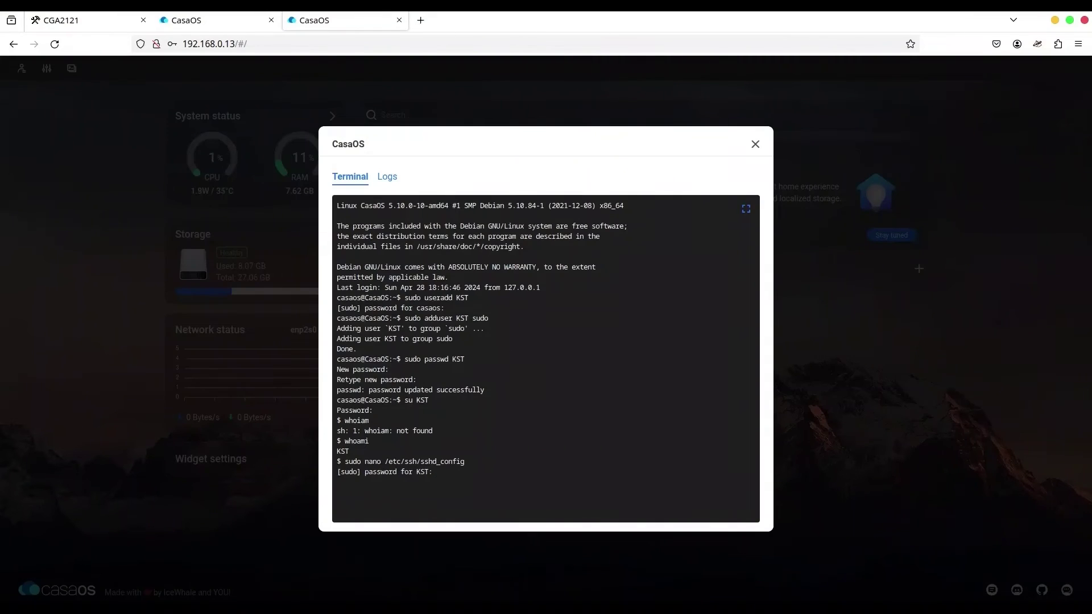
key("Return")
key("Down")
key("Down")
key("Down")
key("Down")
key("Down")
key("Down")
key("Down")
key("Down")
key("Down")
key("Down")
key("Down")
key("Down")
key("Down")
key("Down")
key("Down")
key("Down")
key("Down")
key("Down")
key("Down")
key("Down")
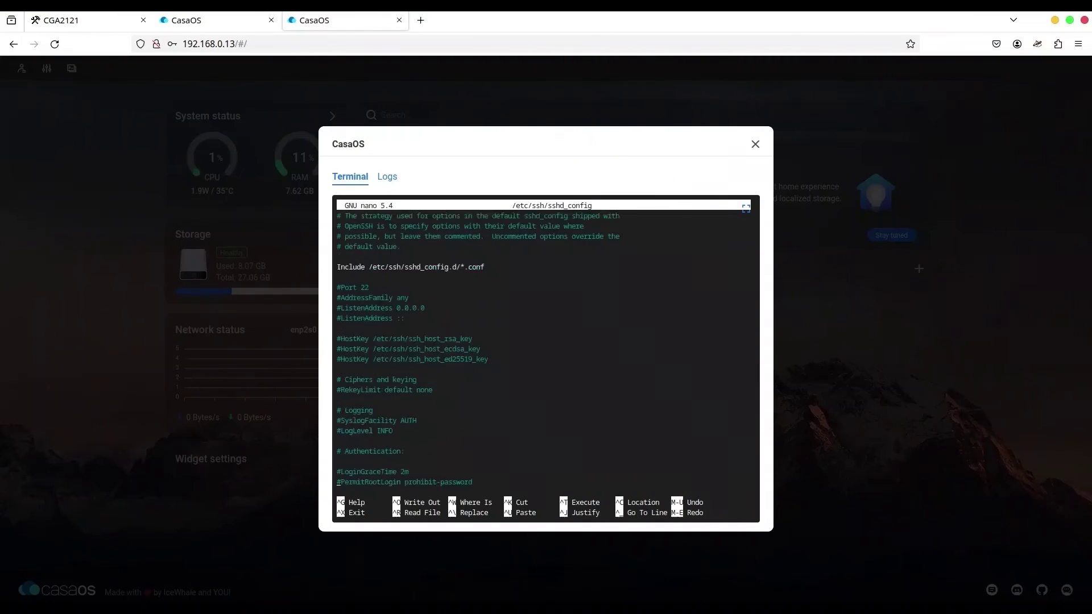
key("Down")
key("Down")
key("Down")
key("Down")
key("Down")
key("Down")
key("Down")
key("Down")
key("Down")
key("Down")
key("Down")
key("Down")
key("Down")
key("Down")
key("Down")
key("Down")
key("Down")
key("Down")
key("Down")
key("Down")
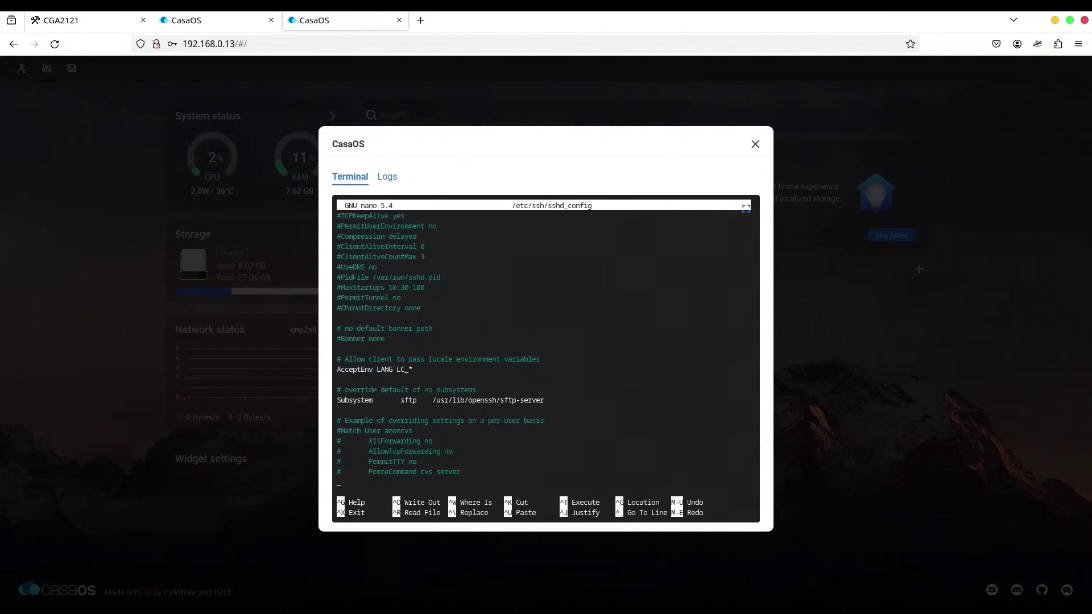
type("De")
type("n")
key("BackSpace")
type("enyUsers casaos")
key("ctrl+o")
key("Return")
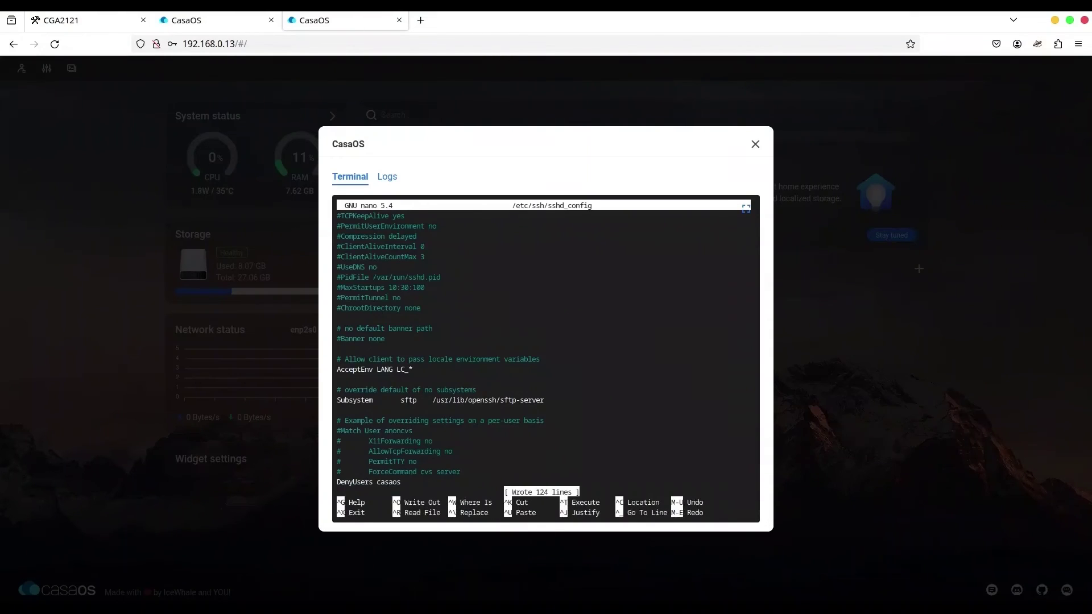
key("ctrl+x")
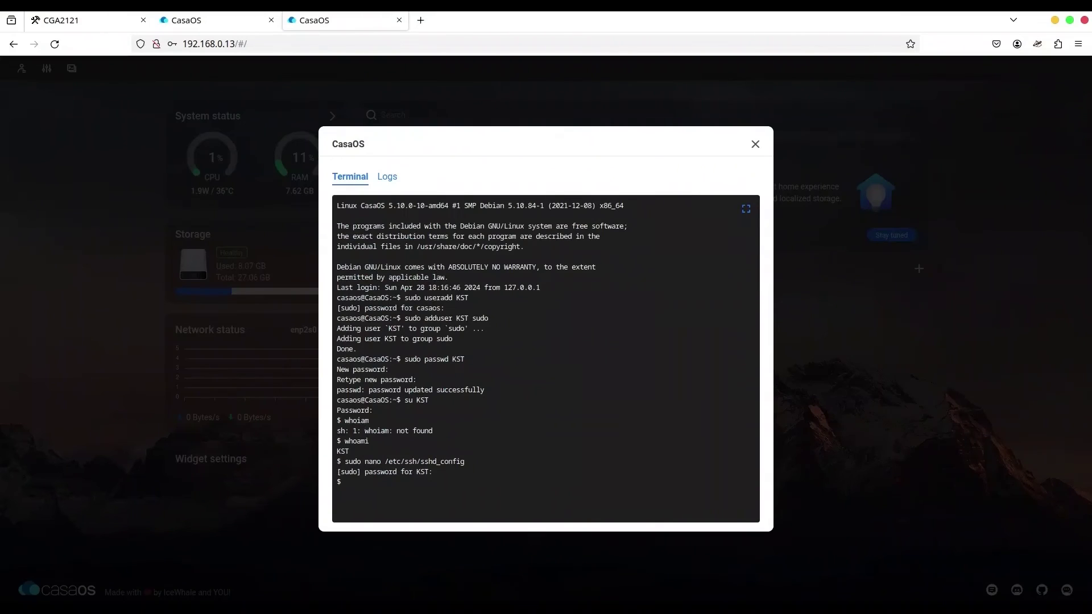
Run sudo systemctl restart ssh, then exit the KST and casaos shells.
type("sudo systemctl ssh")
key("BackSpace")
type("restart ssh $ ")
type("exit")
key("Return")
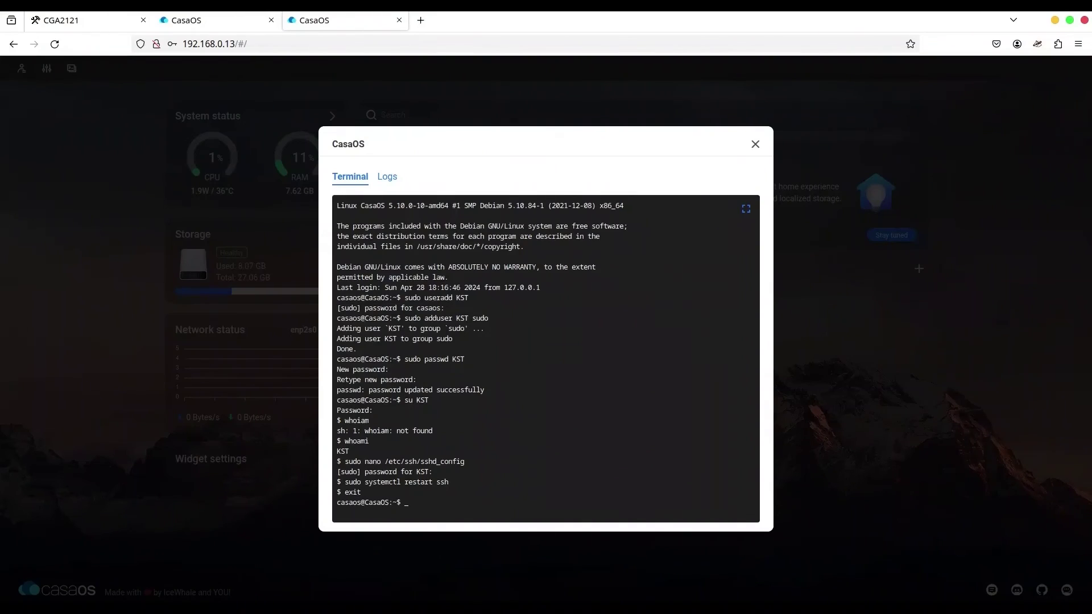
type("exit")
key("Return")
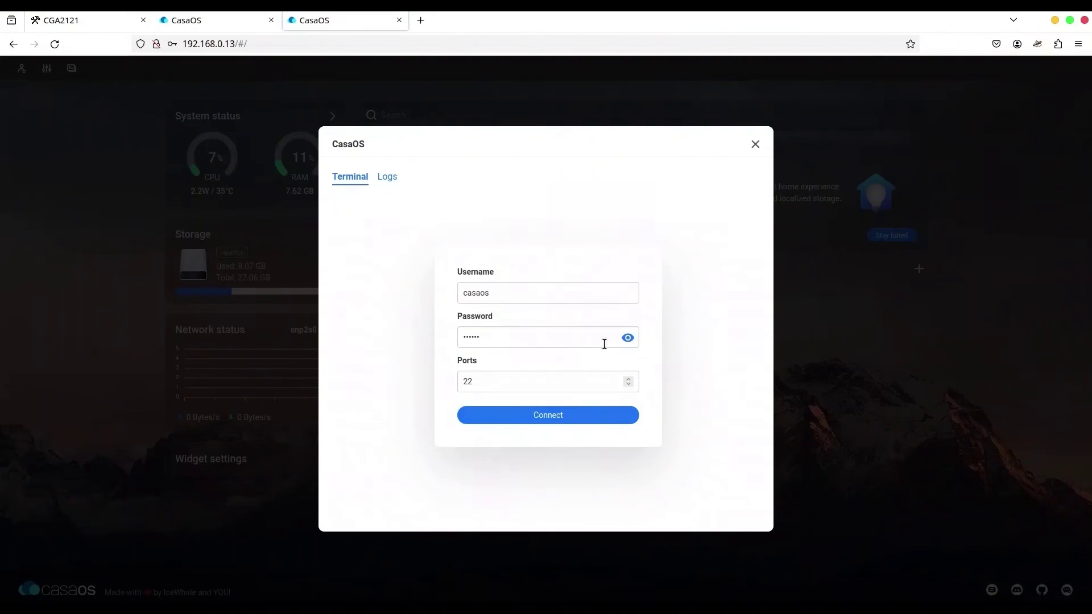
Reveal the password, try connecting as casaos, then change the login username to KST.
left_click(627, 340)
left_click(554, 418)
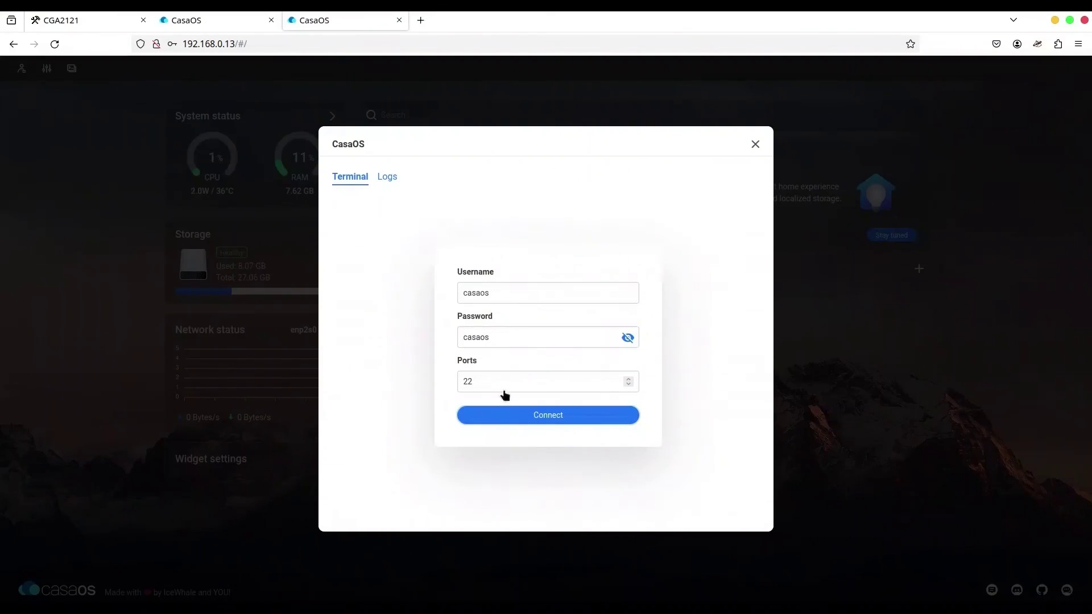
left_click(513, 293)
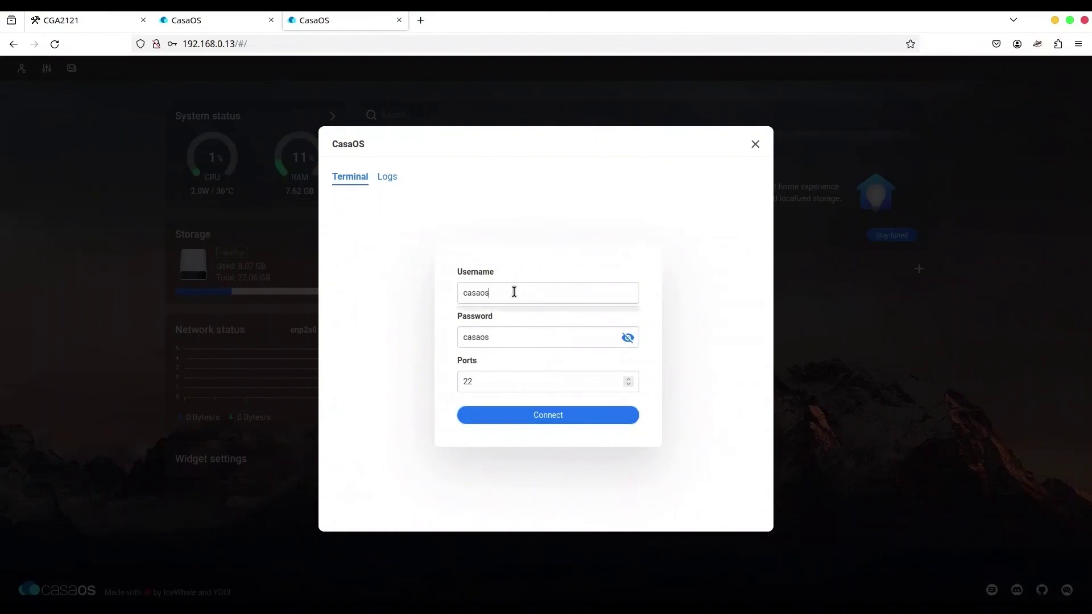
key("BackSpace")
key("BackSpace")
key("BackSpace")
key("BackSpace")
key("BackSpace")
key("BackSpace")
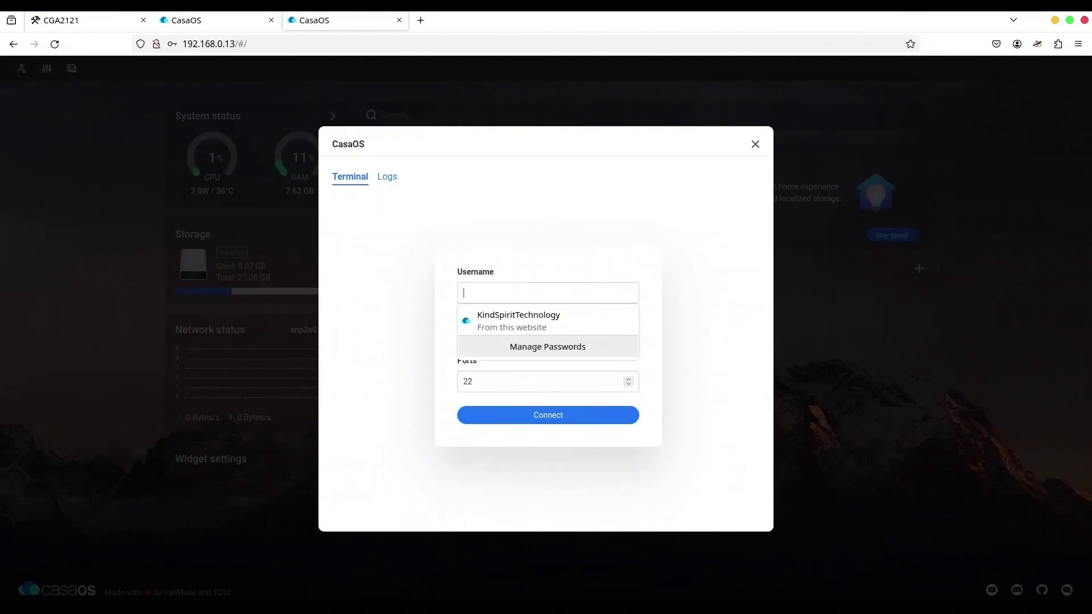
type("KST")
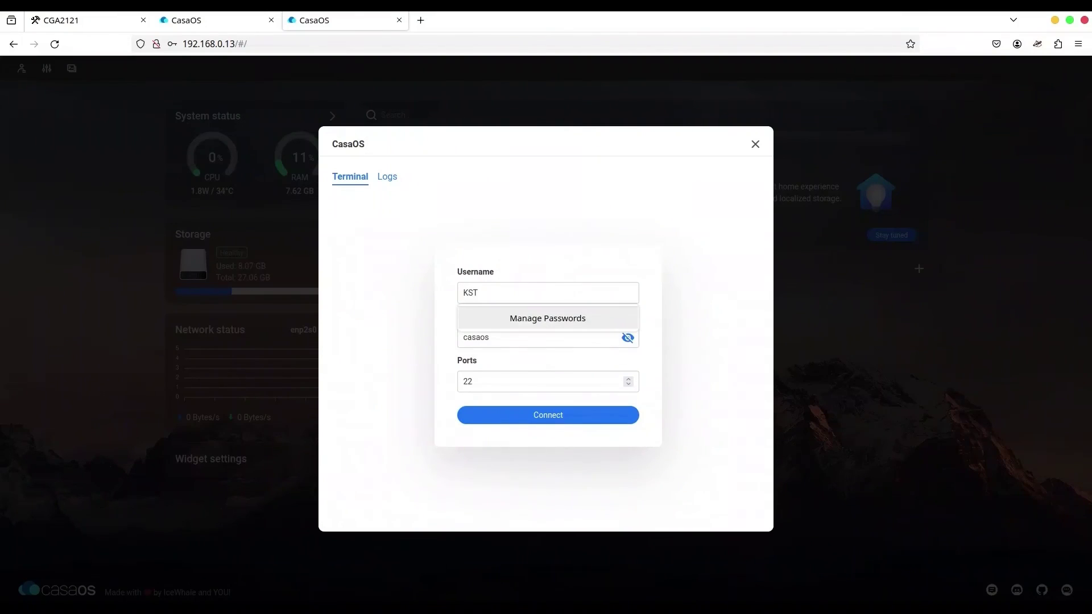
left_click(677, 341)
Replace the login password with KST's password and connect as KST.
left_click(492, 339)
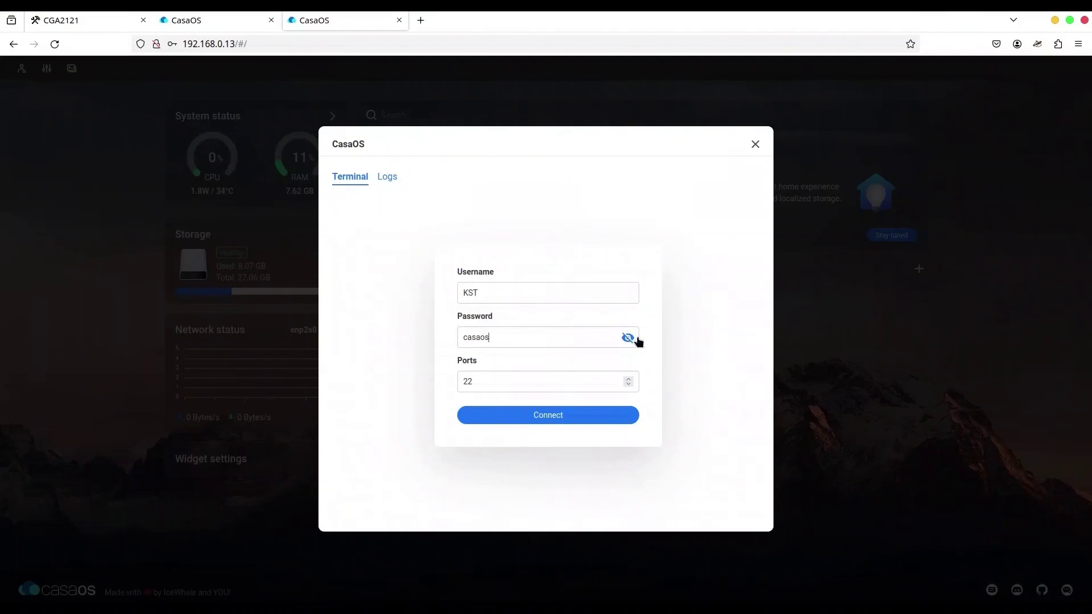
key("BackSpace")
key("BackSpace")
key("BackSpace")
key("BackSpace")
key("BackSpace")
key("BackSpace")
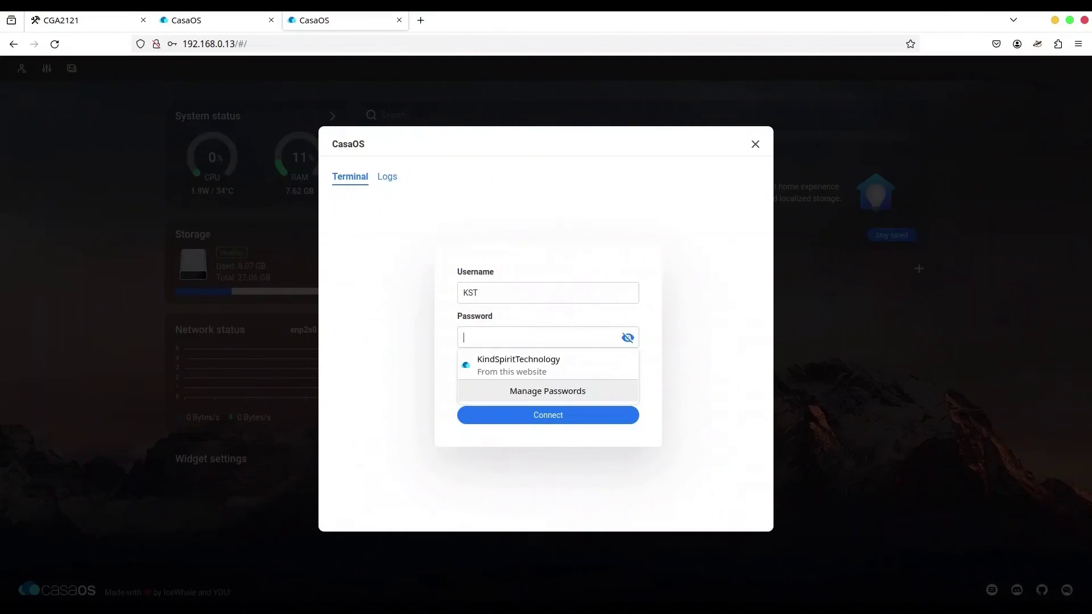
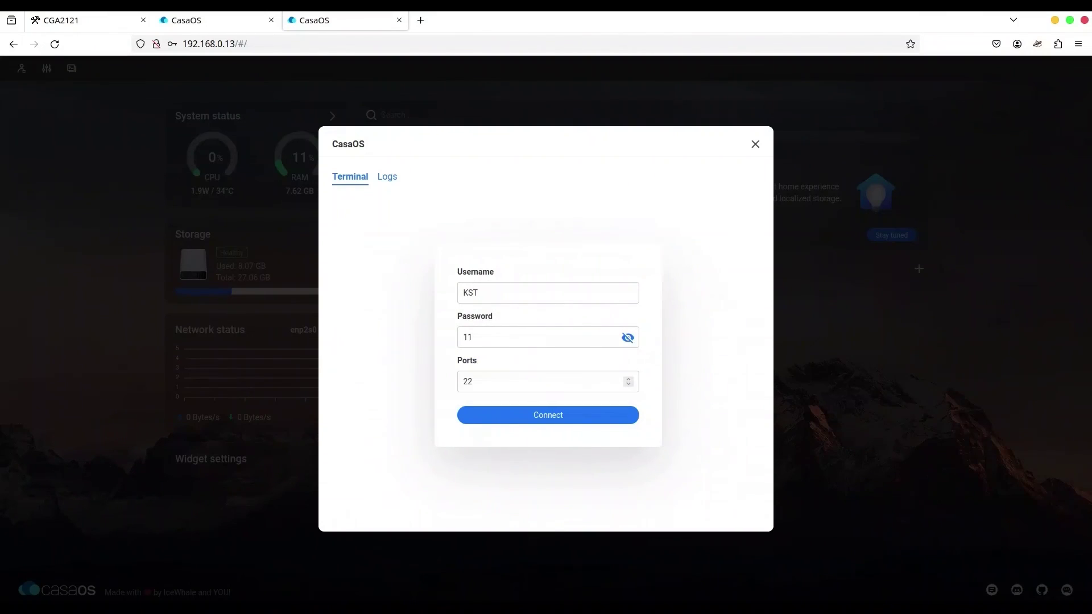
left_click(589, 425)
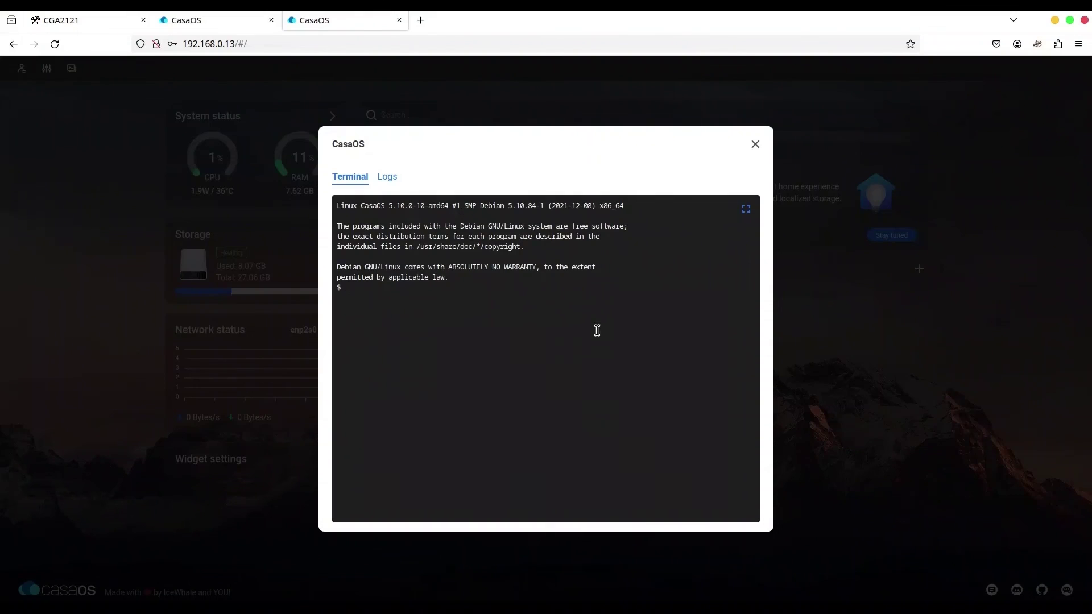
Switch to the casaos user with su casaos inside KST's terminal session.
type("u casaos")
key("Return")
key("Return")
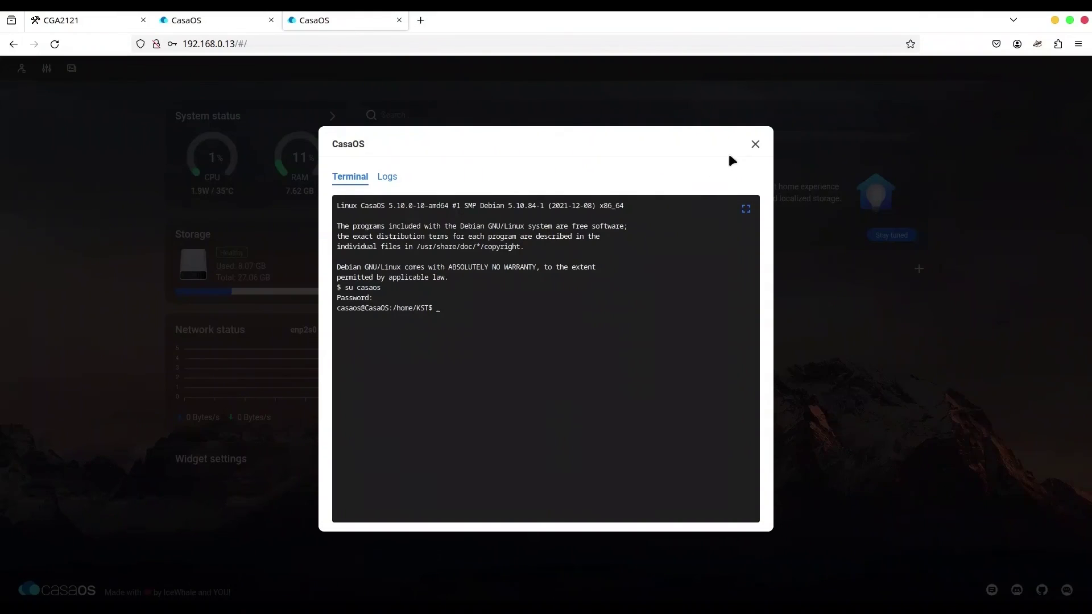
Close the web terminal dialog to get back to the CasaOS dashboard.
left_click(755, 145)
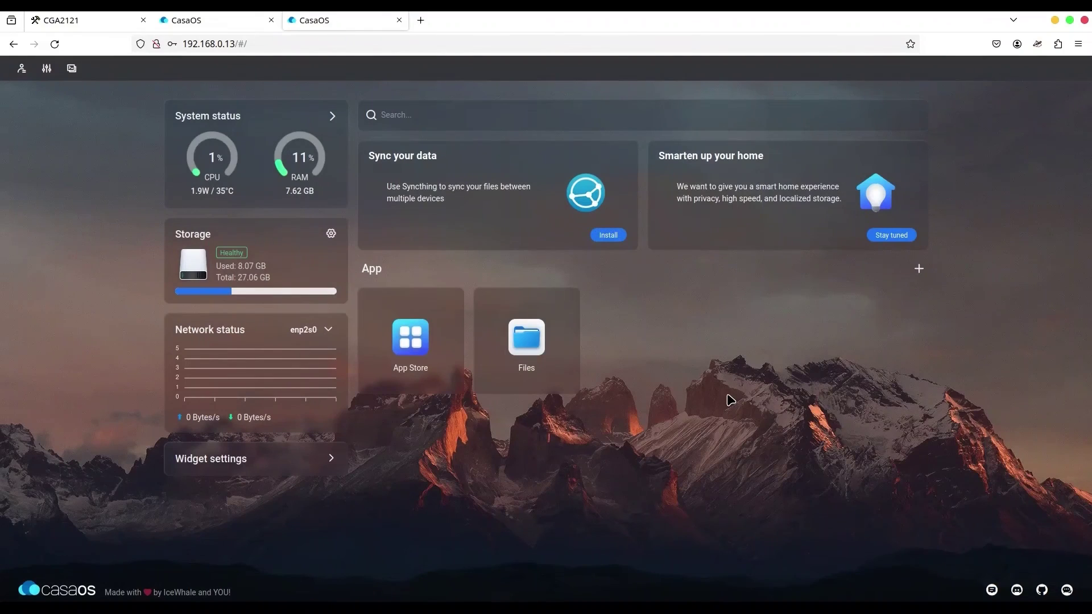